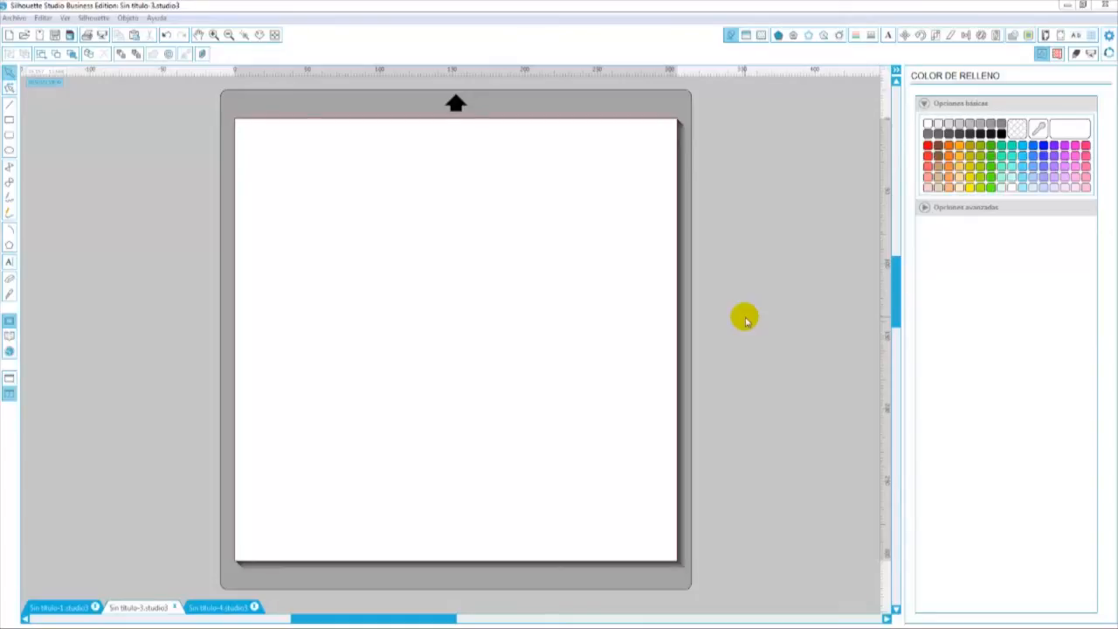
- Show the cutter connection status and examine the file formats available for opening, leaving without opening a file
{"action": "left_click", "coordinate": [1092, 54]}
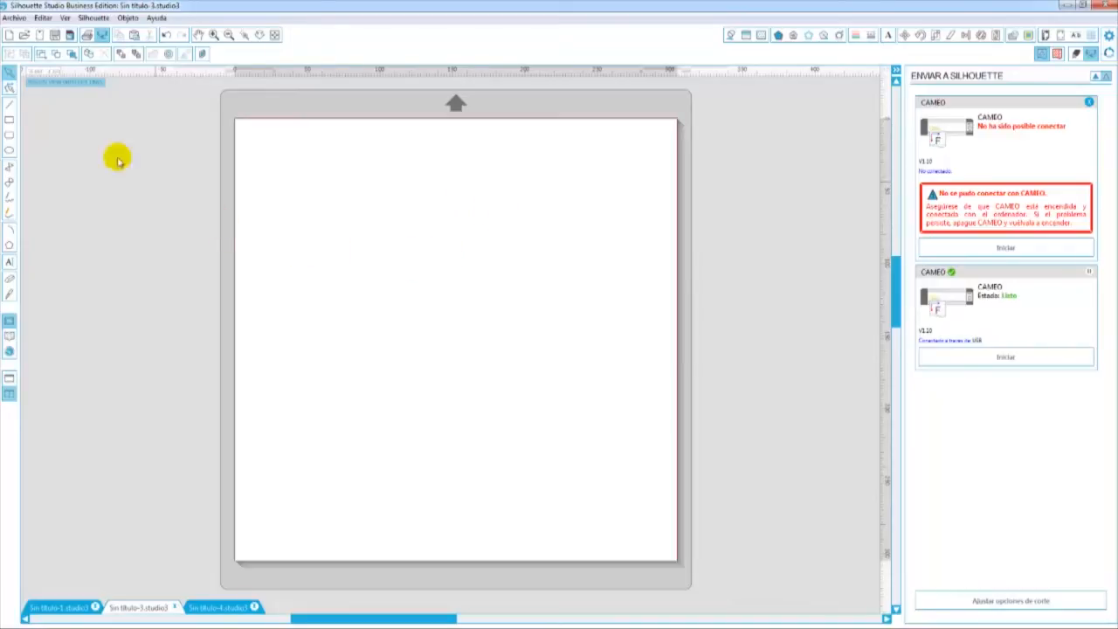
{"action": "left_click", "coordinate": [14, 17]}
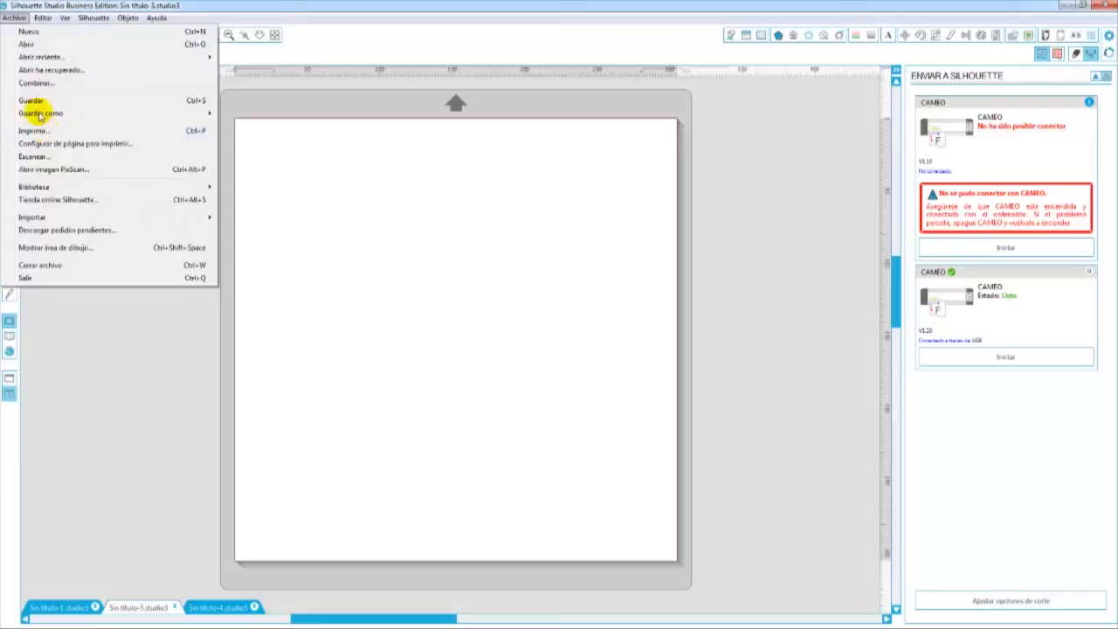
{"action": "left_click", "coordinate": [32, 44]}
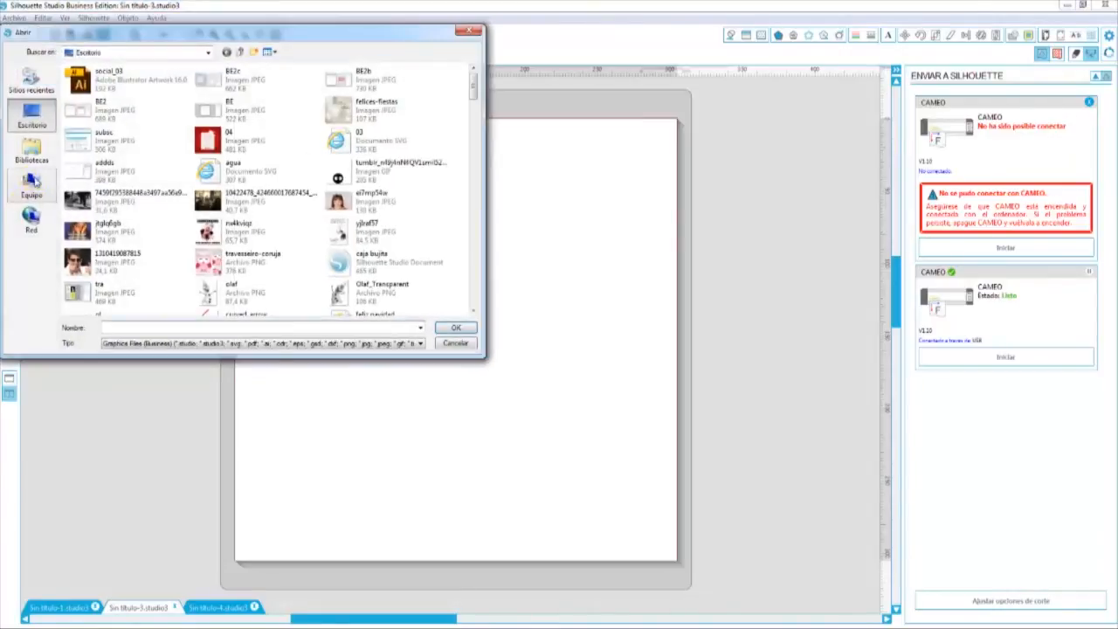
{"action": "left_click", "coordinate": [31, 184]}
{"action": "left_click", "coordinate": [419, 344]}
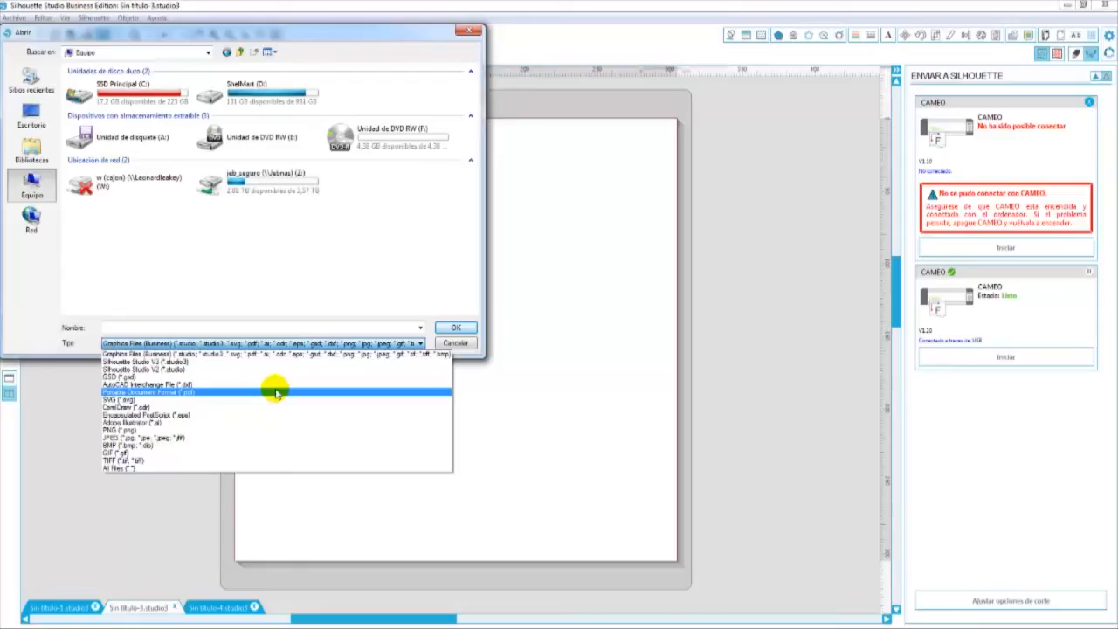
{"action": "left_click", "coordinate": [463, 329]}
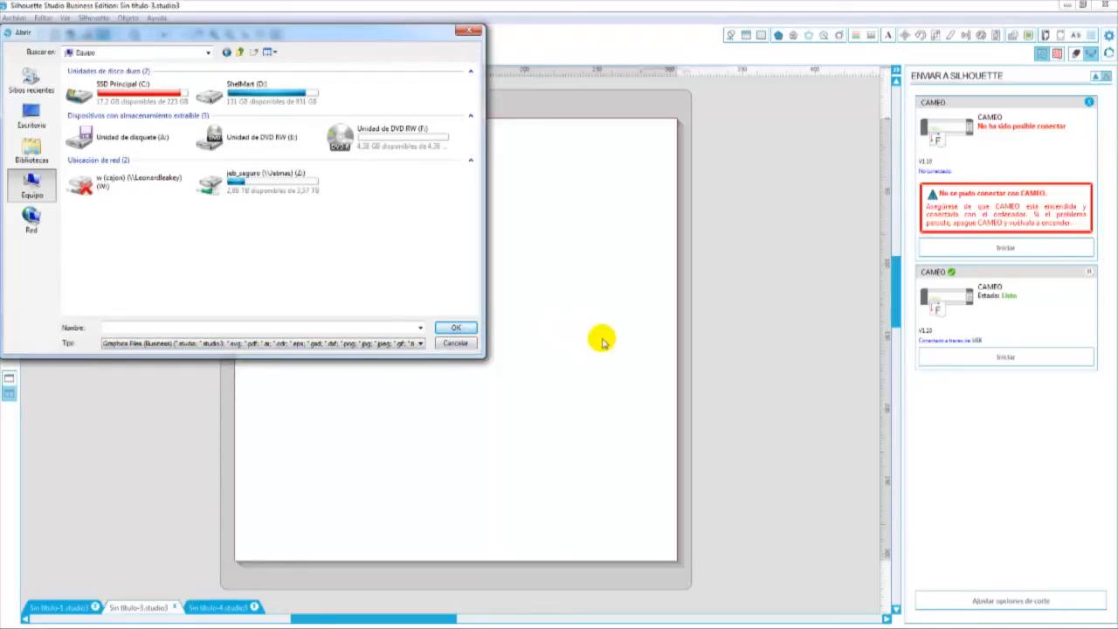
{"action": "left_click", "coordinate": [455, 342]}
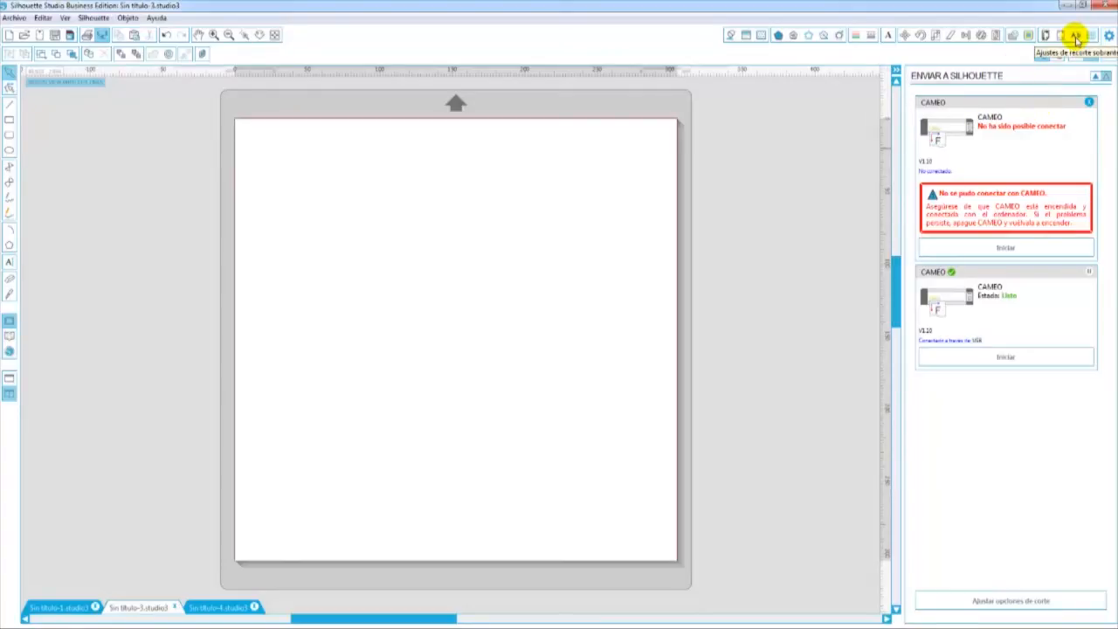
- In the Sin título-1 document, show the weed border around the design and set the weed lines to Desactivadas
{"action": "left_click", "coordinate": [1076, 36]}
{"action": "left_click", "coordinate": [1075, 37]}
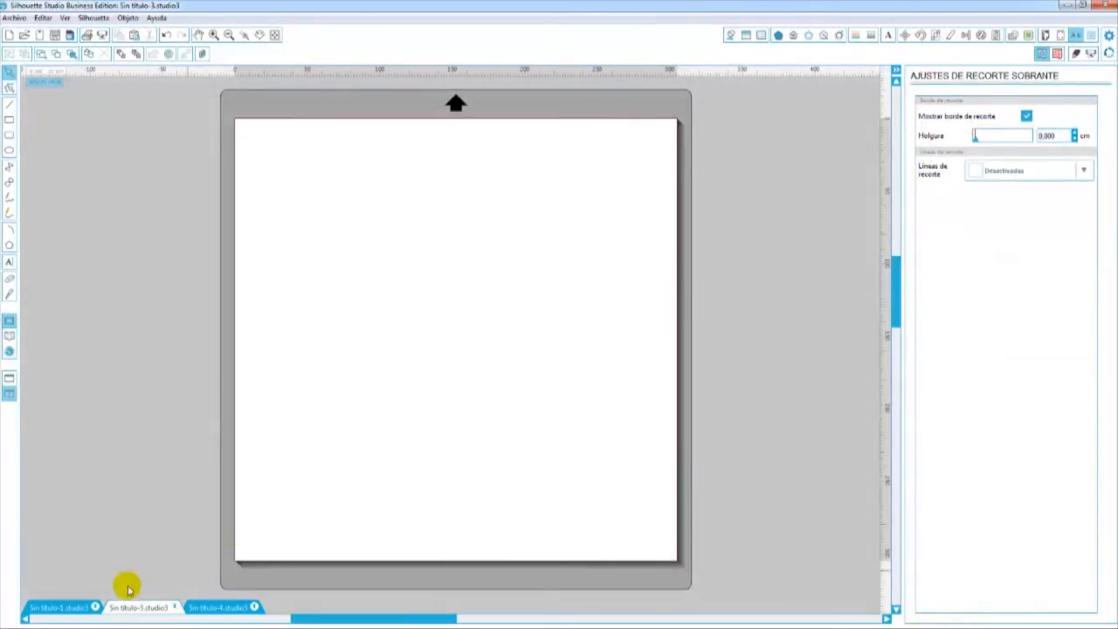
{"action": "left_click", "coordinate": [54, 608]}
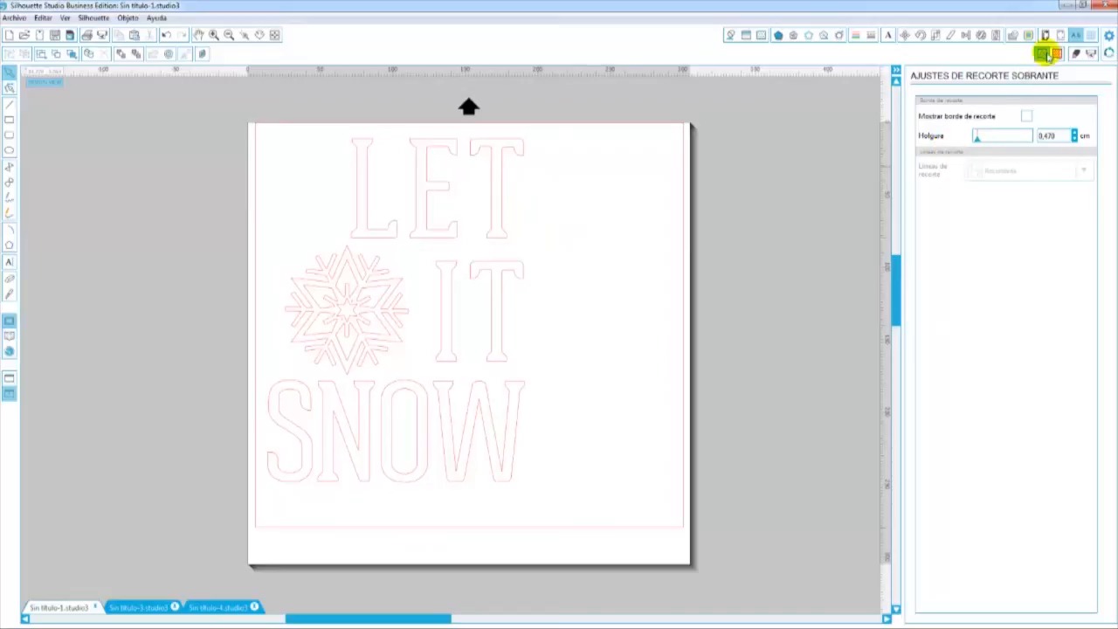
{"action": "left_click", "coordinate": [1025, 117]}
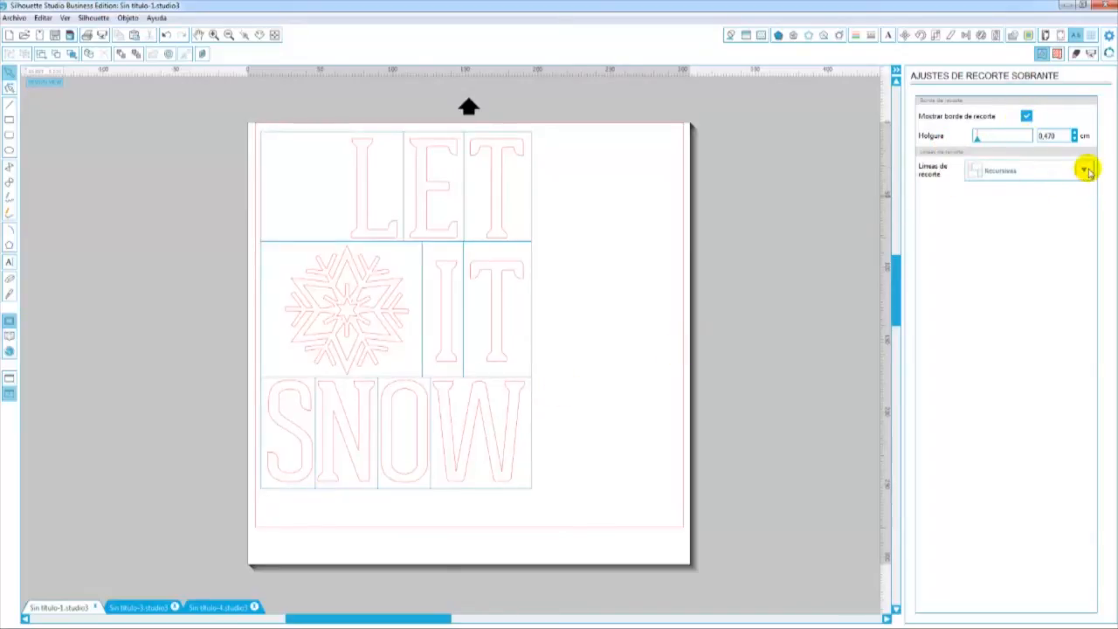
{"action": "left_click", "coordinate": [1085, 171]}
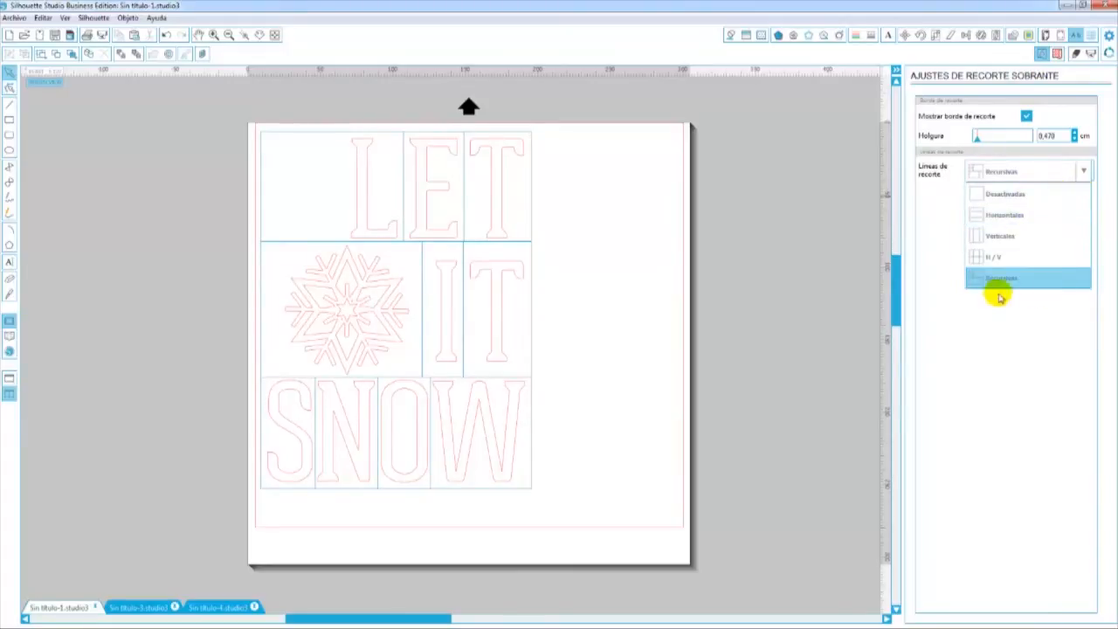
{"action": "left_click", "coordinate": [993, 194]}
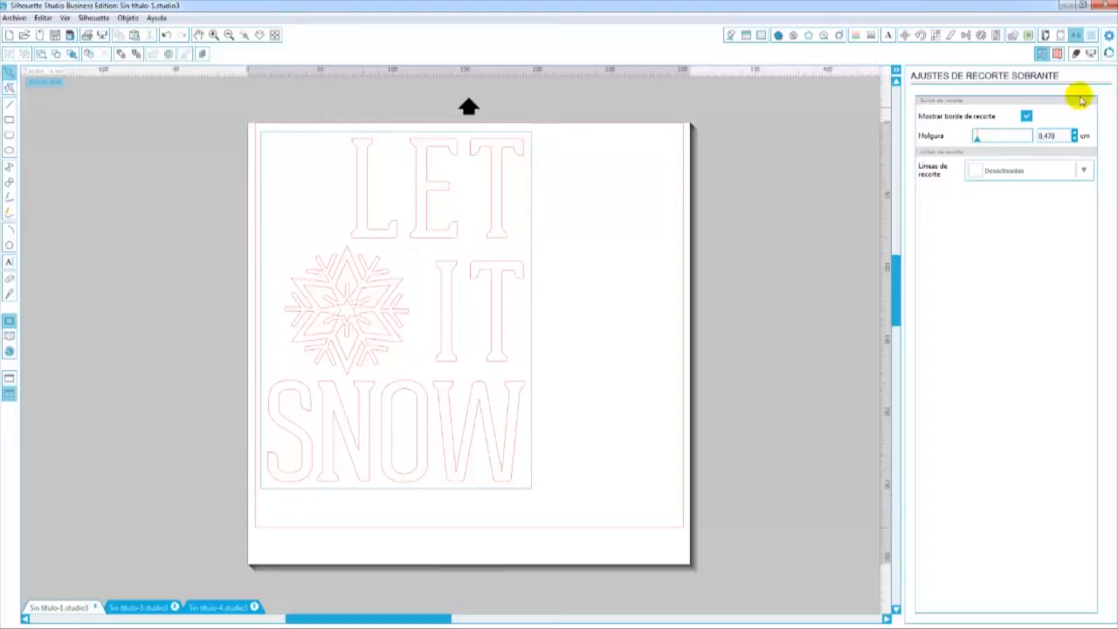
- Check the border in the cut preview and set the weed border padding to 0,150 cm
{"action": "left_click", "coordinate": [1076, 55]}
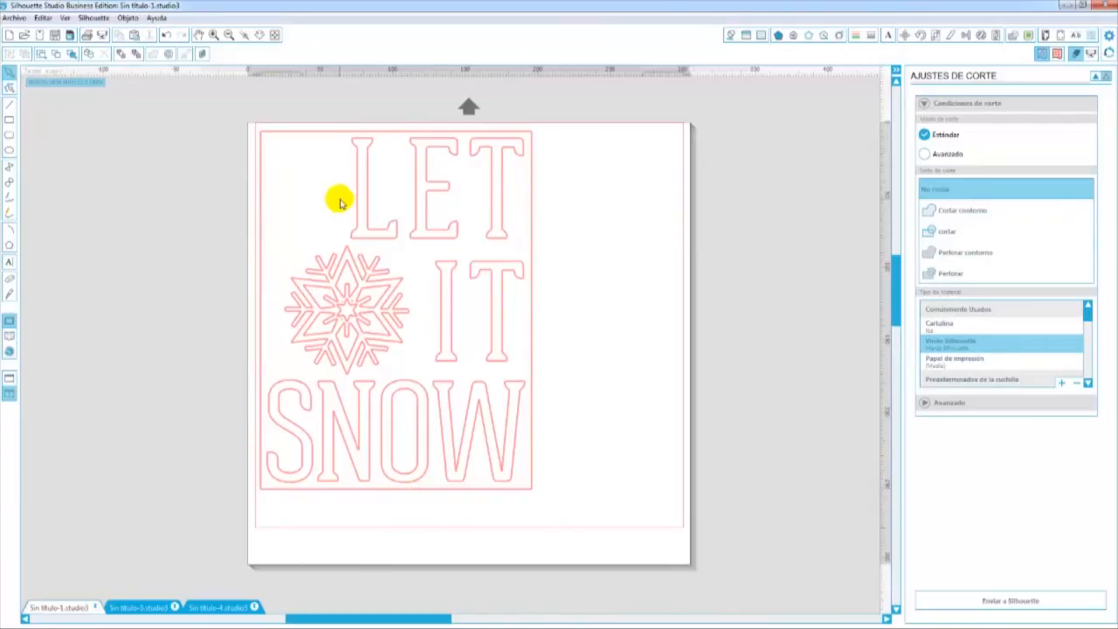
{"action": "left_click", "coordinate": [1075, 36]}
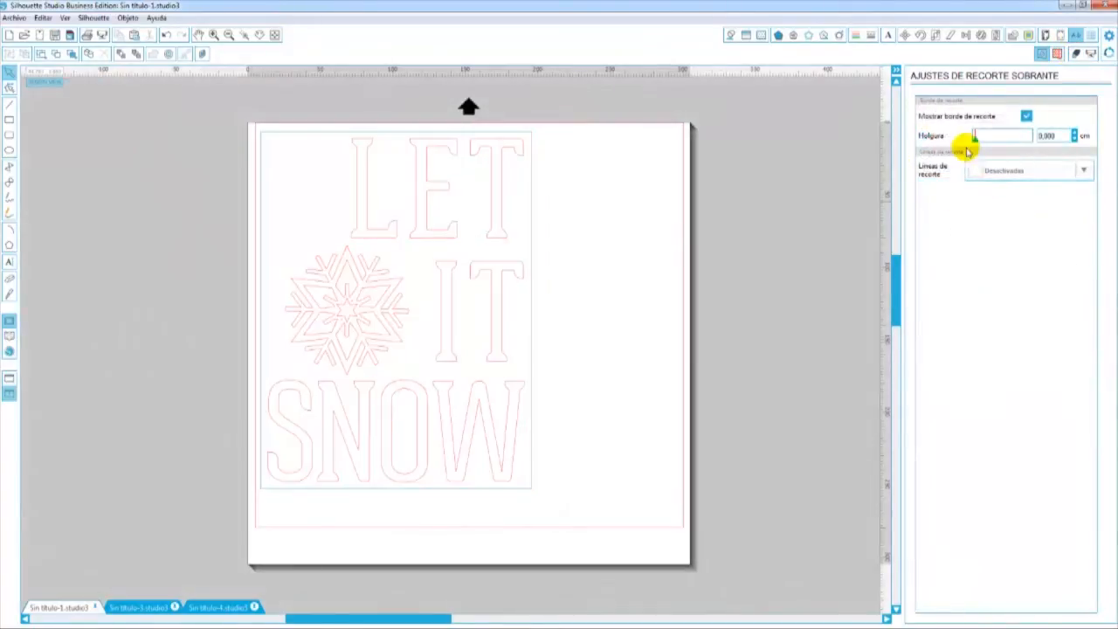
{"action": "left_click_drag", "start_coordinate": [975, 139], "coordinate": [975, 140]}
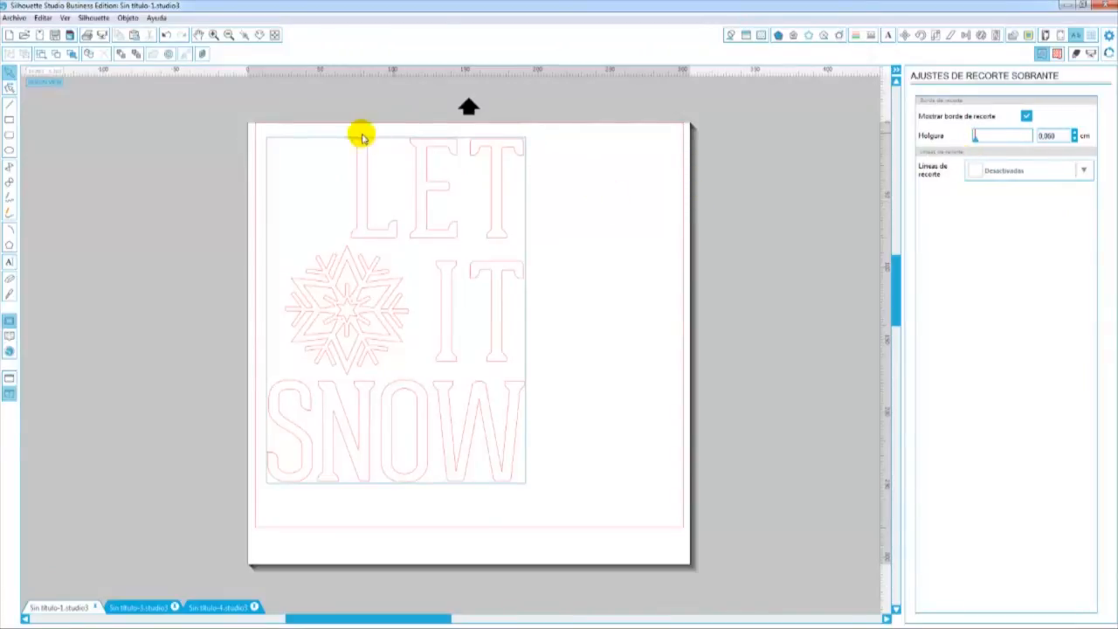
{"action": "left_click", "coordinate": [976, 140]}
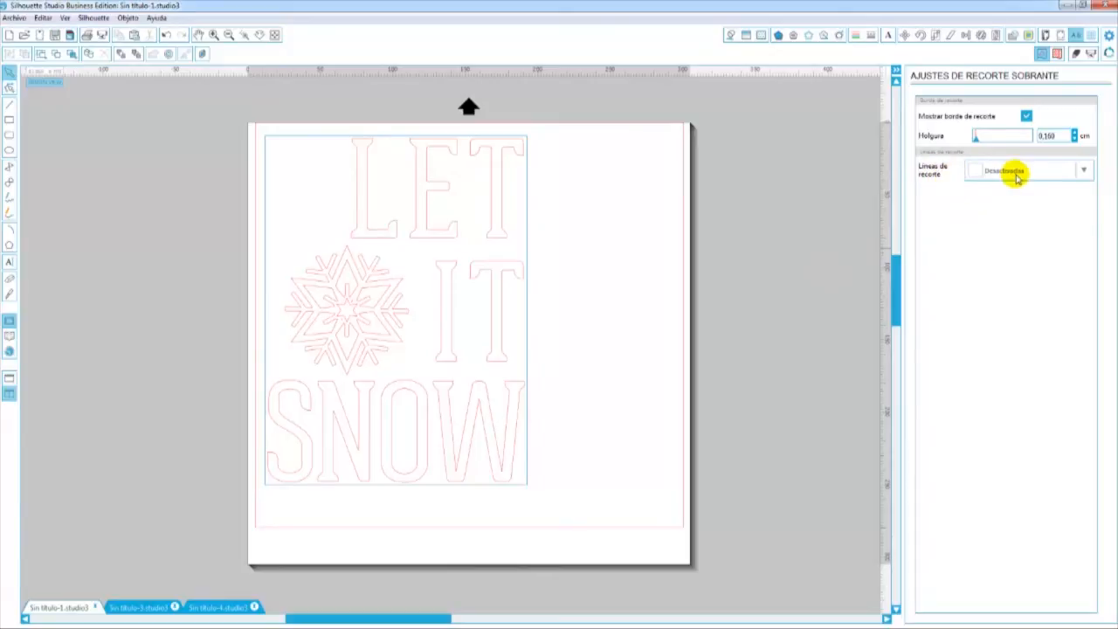
- Try the Horizontales, Verticales and H / V weed lines on the design, ending with the recursive option
{"action": "left_click", "coordinate": [1088, 174]}
{"action": "left_click", "coordinate": [1004, 216]}
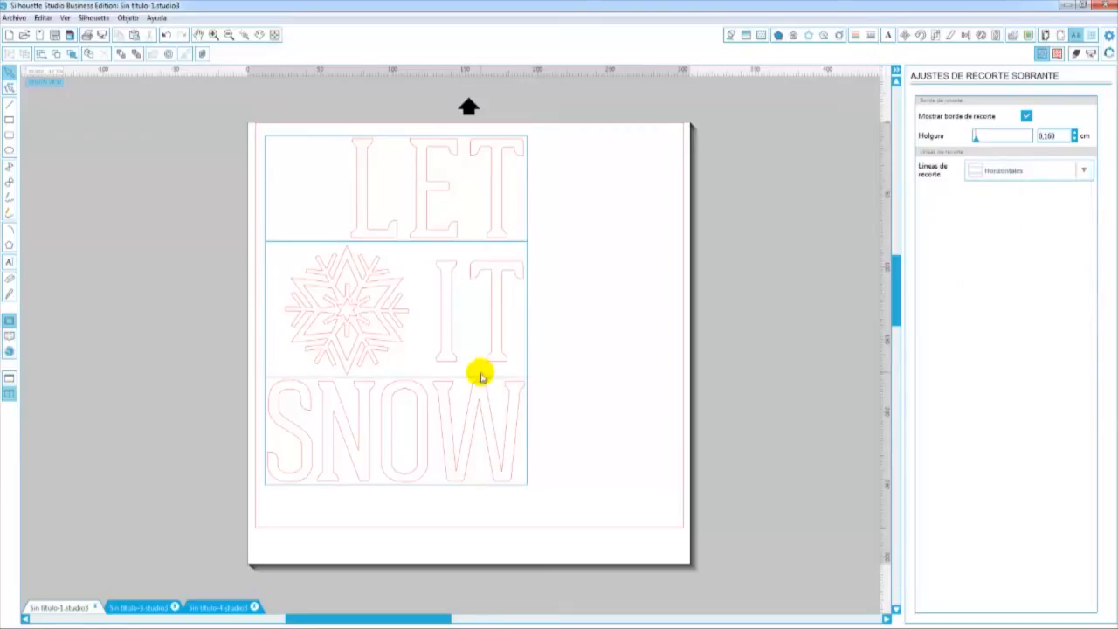
{"action": "left_click", "coordinate": [1081, 170]}
{"action": "left_click", "coordinate": [999, 237]}
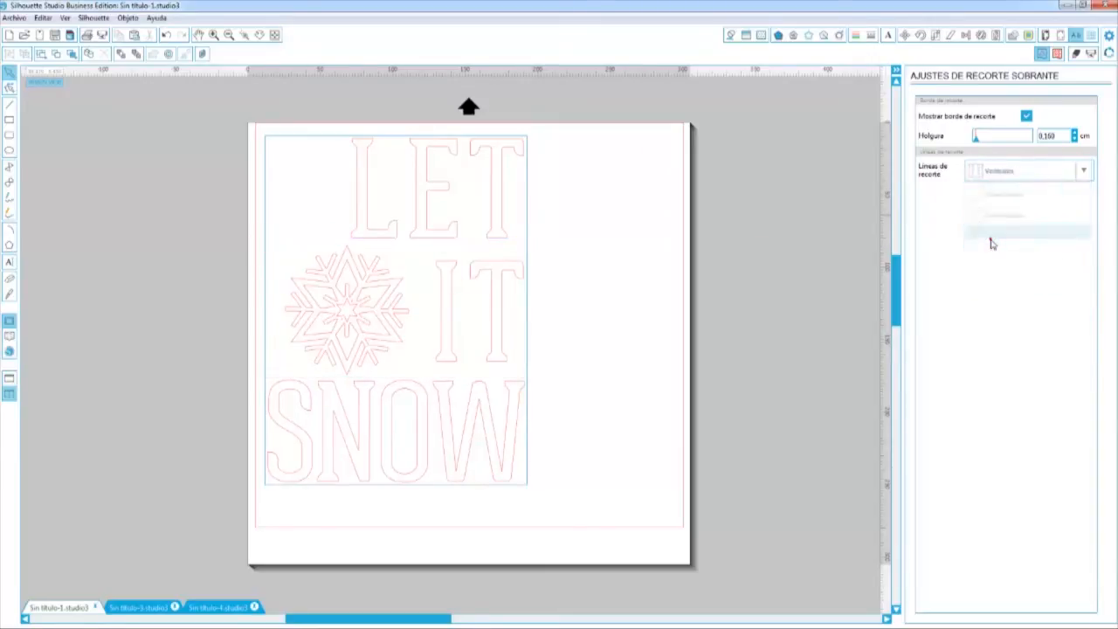
{"action": "left_click", "coordinate": [1070, 174]}
{"action": "left_click", "coordinate": [983, 257]}
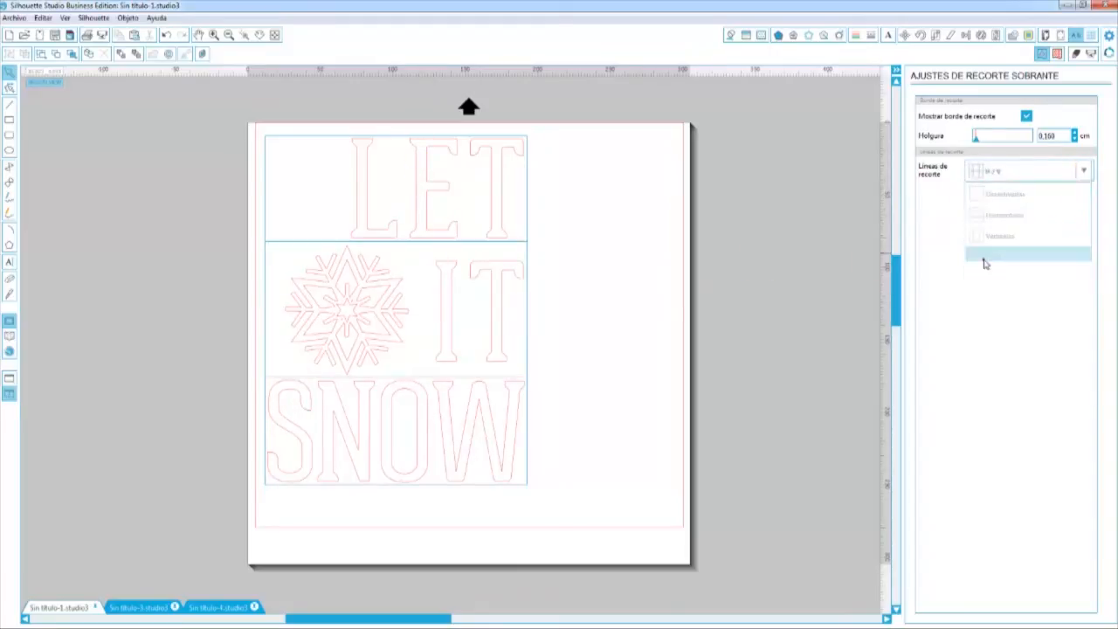
{"action": "left_click", "coordinate": [1073, 174]}
{"action": "left_click", "coordinate": [996, 278]}
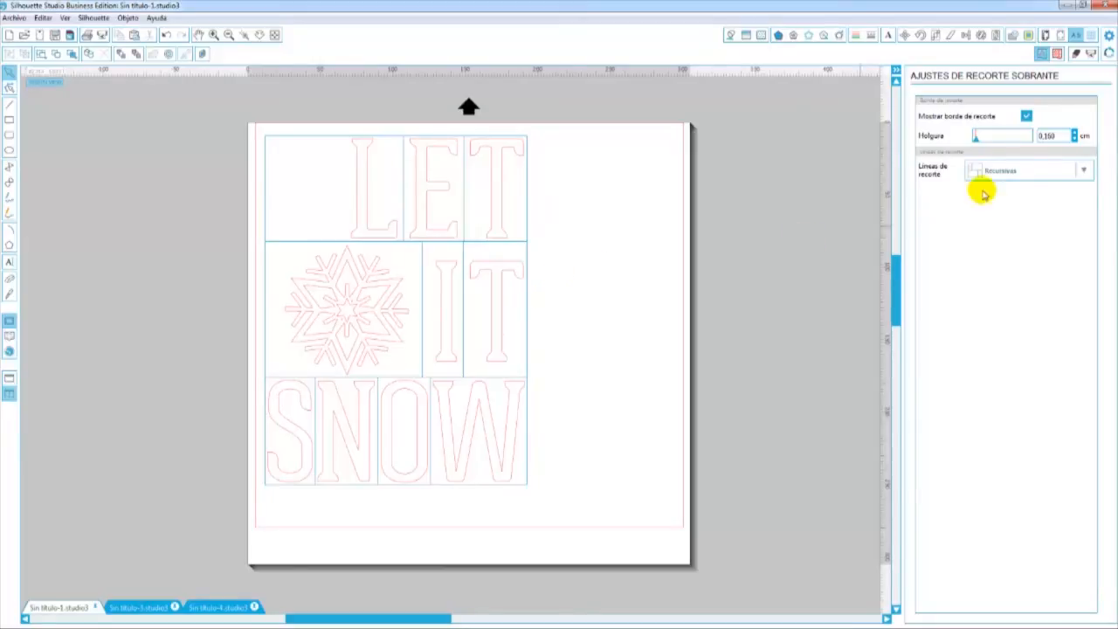
- Hide the weed border and show the media layout view beside the design, widening the media view
{"action": "left_click", "coordinate": [1027, 116]}
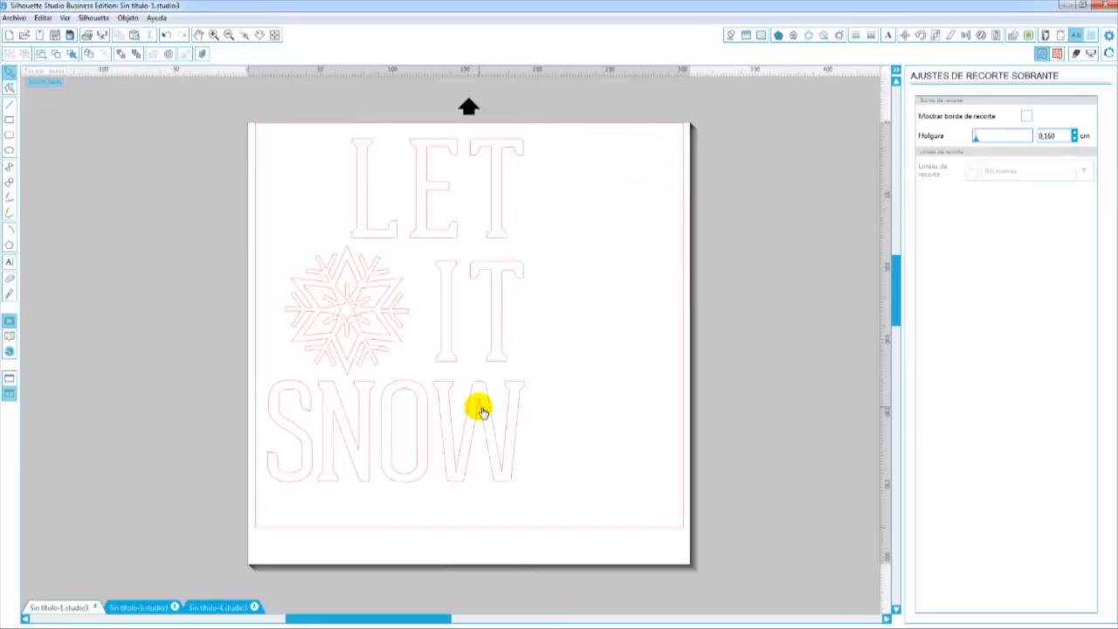
{"action": "left_click", "coordinate": [1057, 53]}
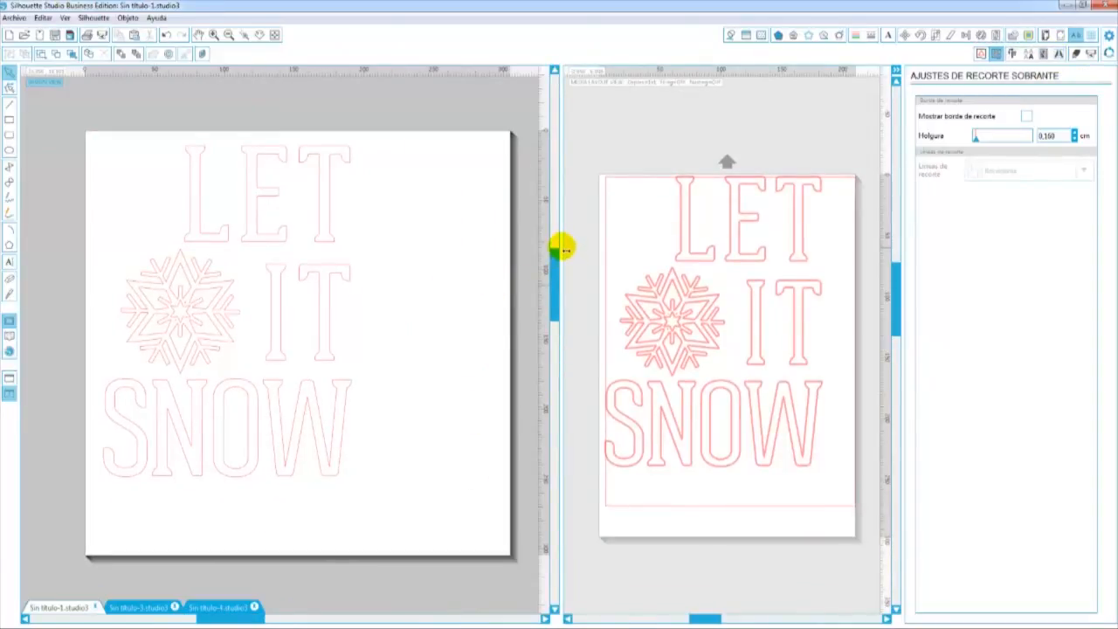
{"action": "left_click_drag", "start_coordinate": [539, 251], "coordinate": [511, 242]}
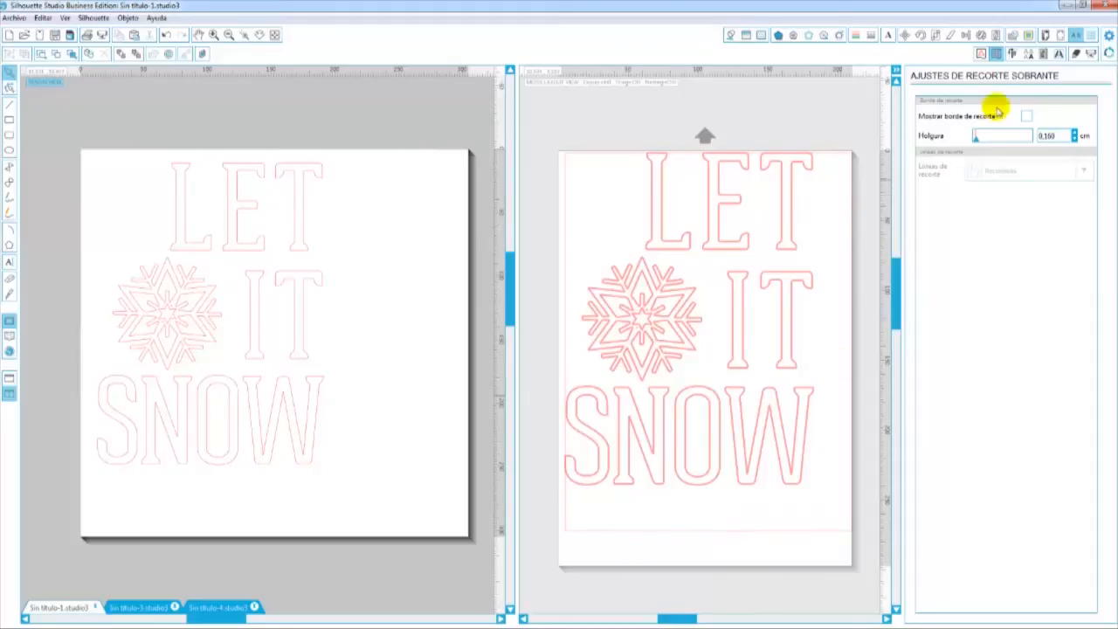
- Compare the media layout settings with the page setup of the design
{"action": "left_click", "coordinate": [1011, 53]}
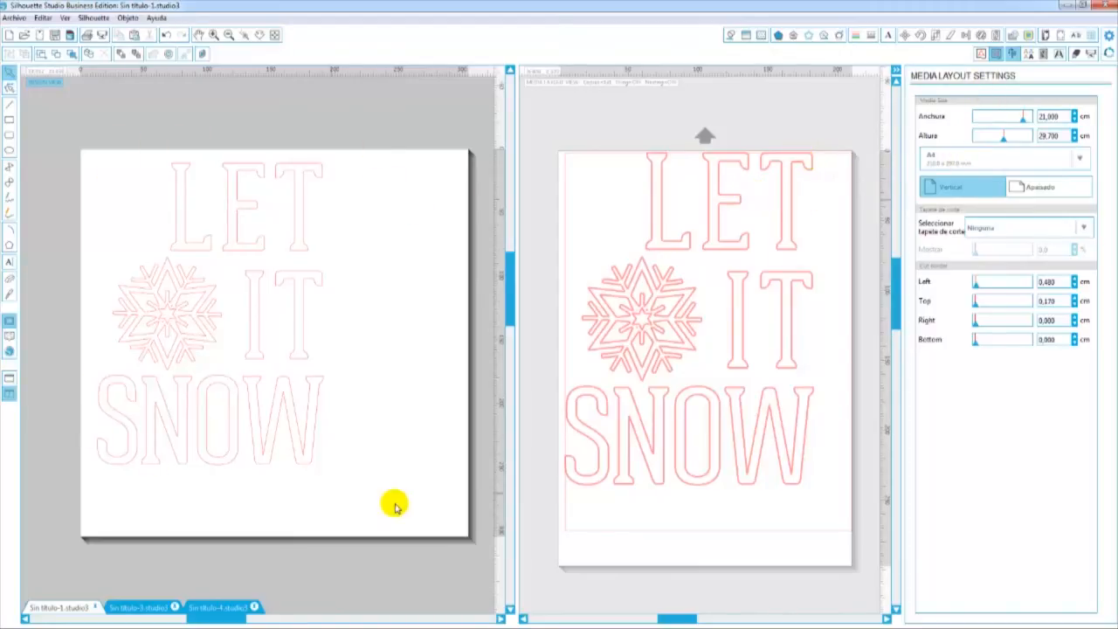
{"action": "left_click", "coordinate": [1046, 35]}
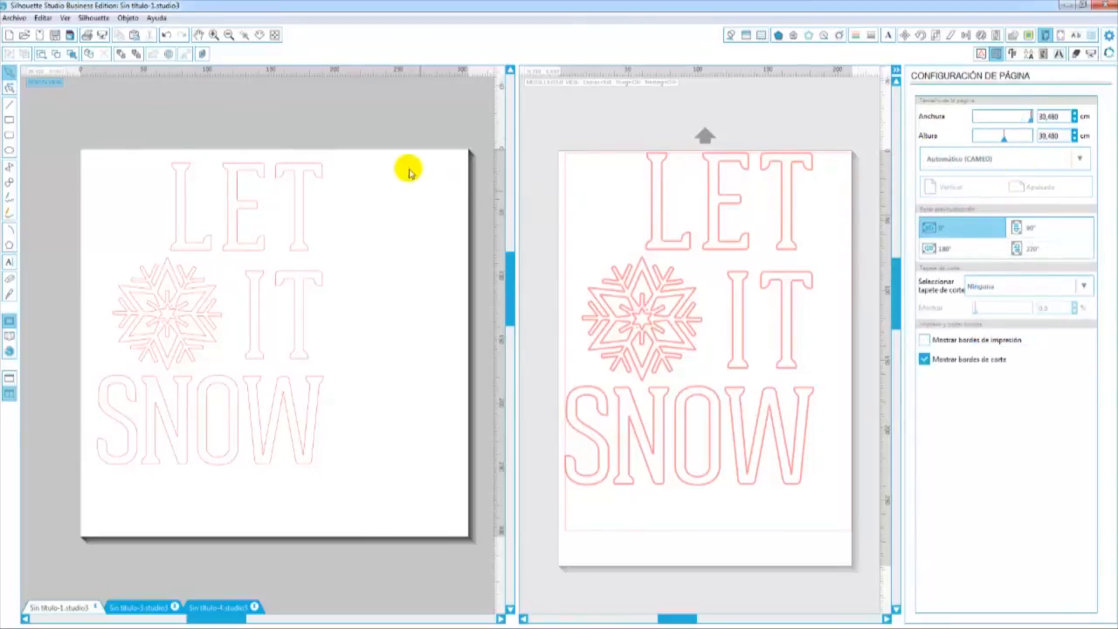
{"action": "left_click", "coordinate": [1011, 54]}
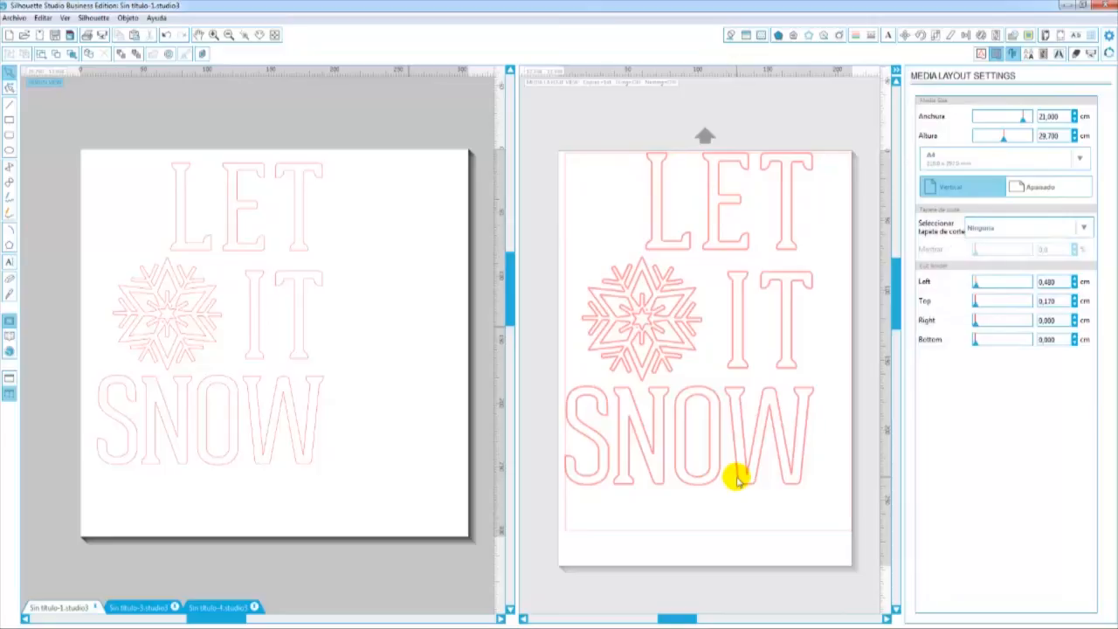
- Try the Automático (CAMEO) media size and settle on the Carta size for the media layout
{"action": "left_click", "coordinate": [1083, 159]}
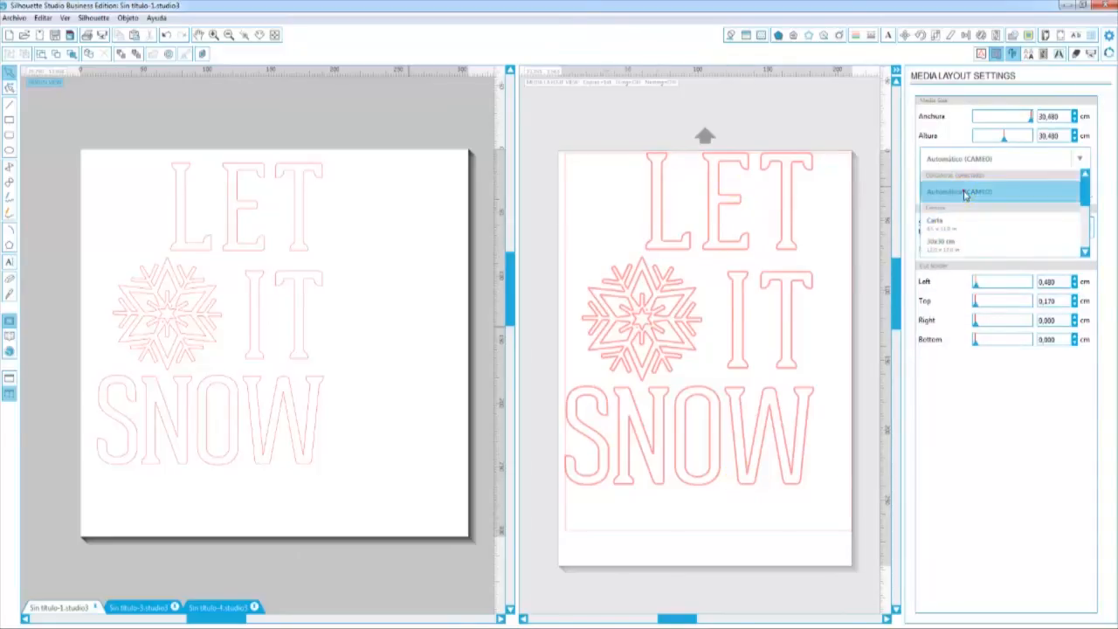
{"action": "left_click", "coordinate": [964, 194]}
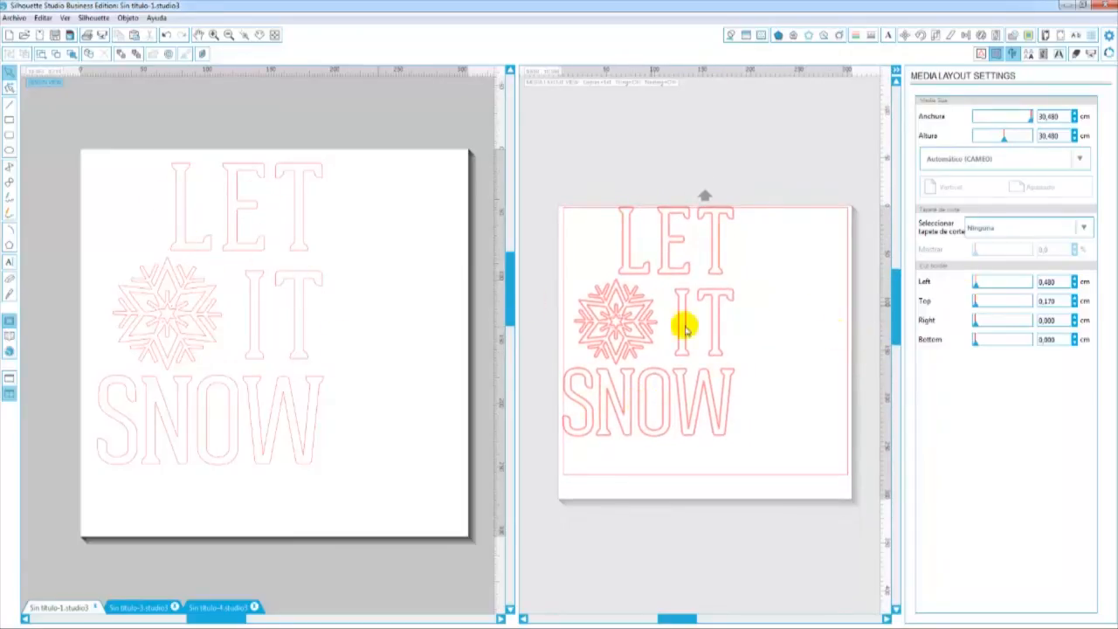
{"action": "left_click", "coordinate": [1083, 160]}
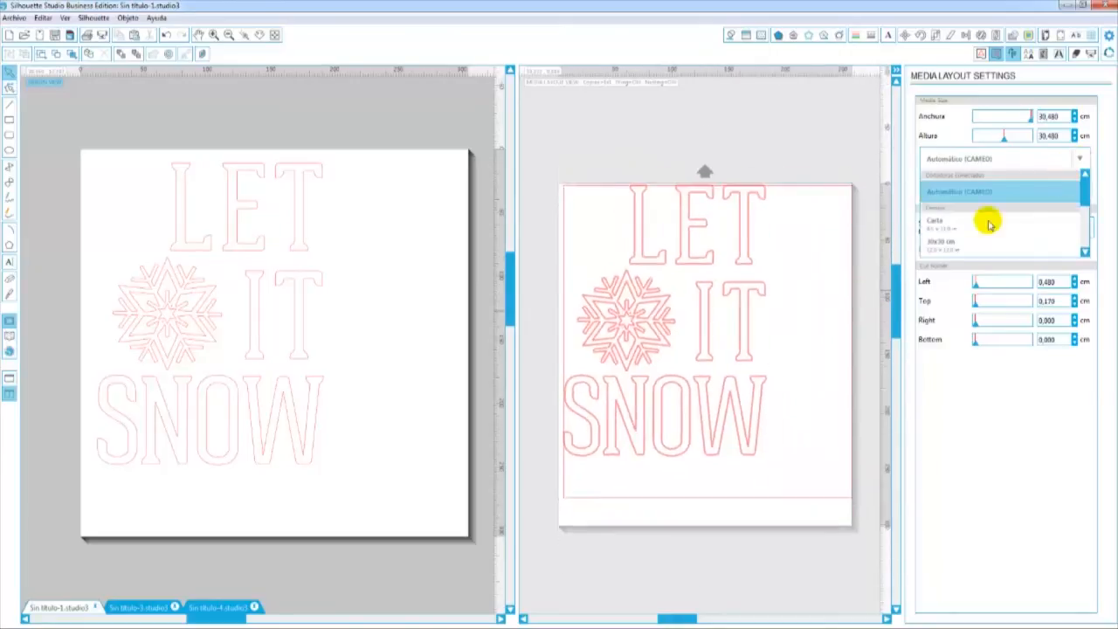
{"action": "left_click", "coordinate": [939, 223]}
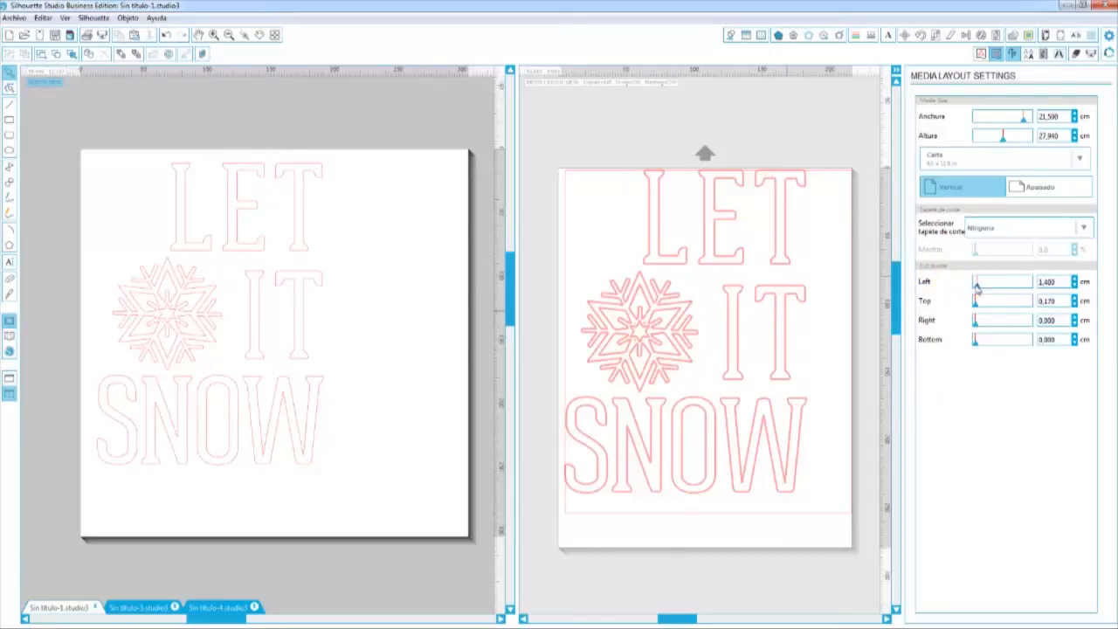
- Set the media layout's left cut border to 0 cm and its top cut border to 0,170 cm
{"action": "left_click_drag", "start_coordinate": [975, 307], "coordinate": [971, 327]}
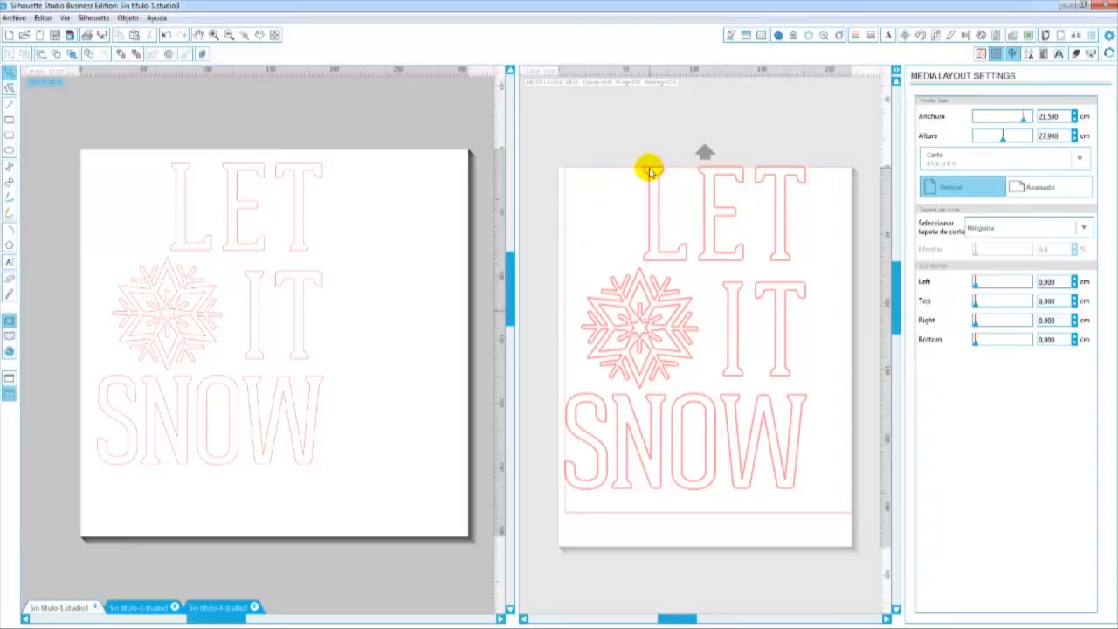
{"action": "left_click", "coordinate": [628, 119]}
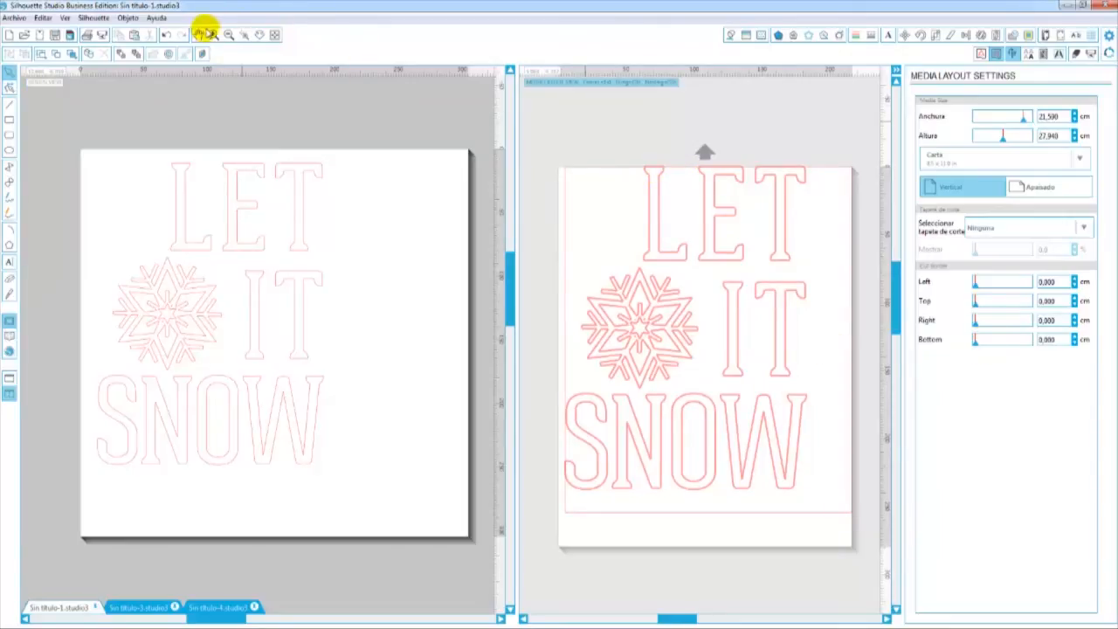
{"action": "left_click", "coordinate": [206, 33]}
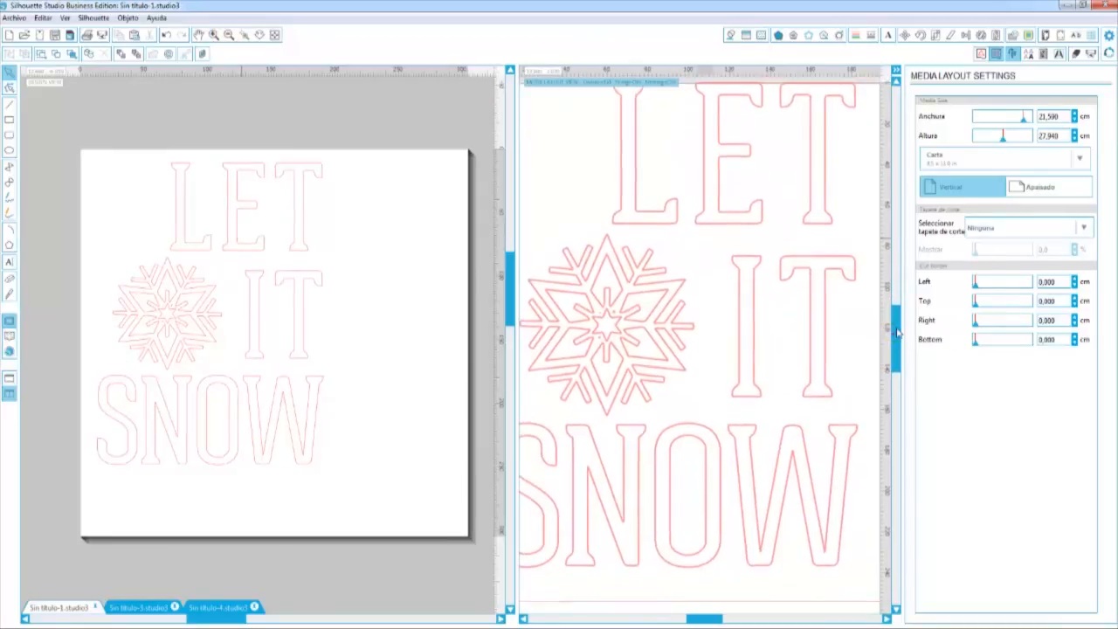
{"action": "left_click_drag", "start_coordinate": [897, 332], "coordinate": [895, 317]}
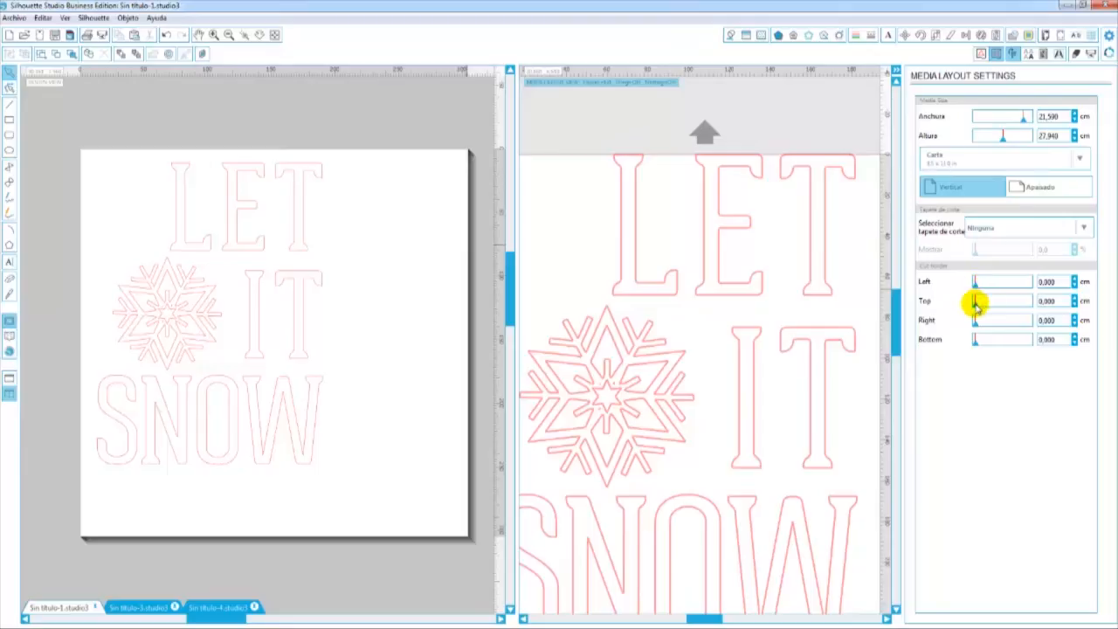
{"action": "left_click_drag", "start_coordinate": [976, 301], "coordinate": [978, 308]}
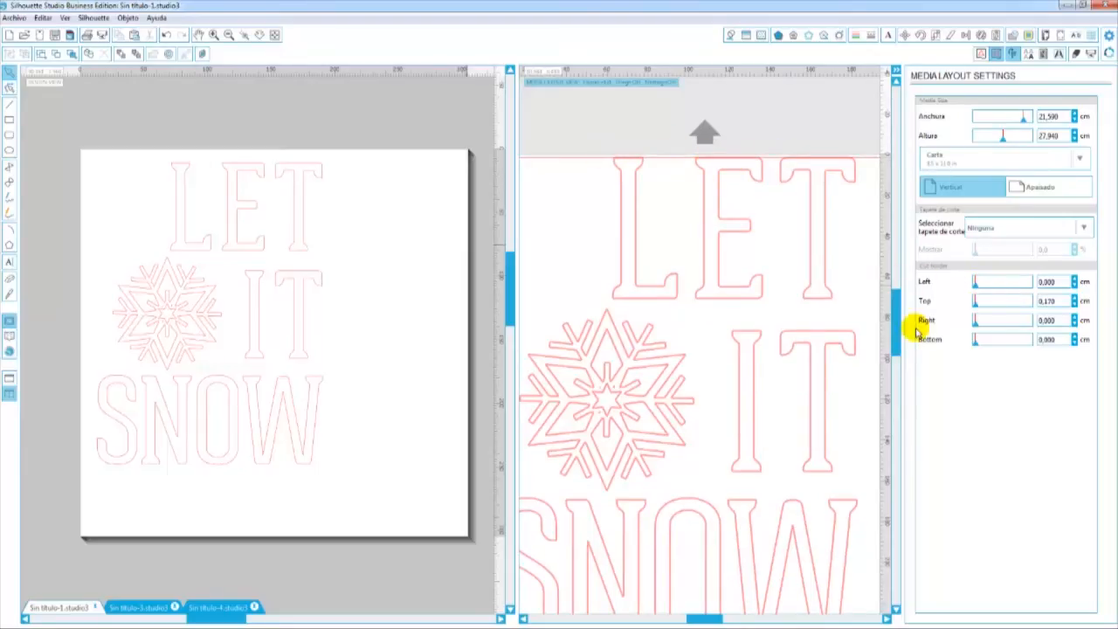
{"action": "left_click", "coordinate": [229, 34]}
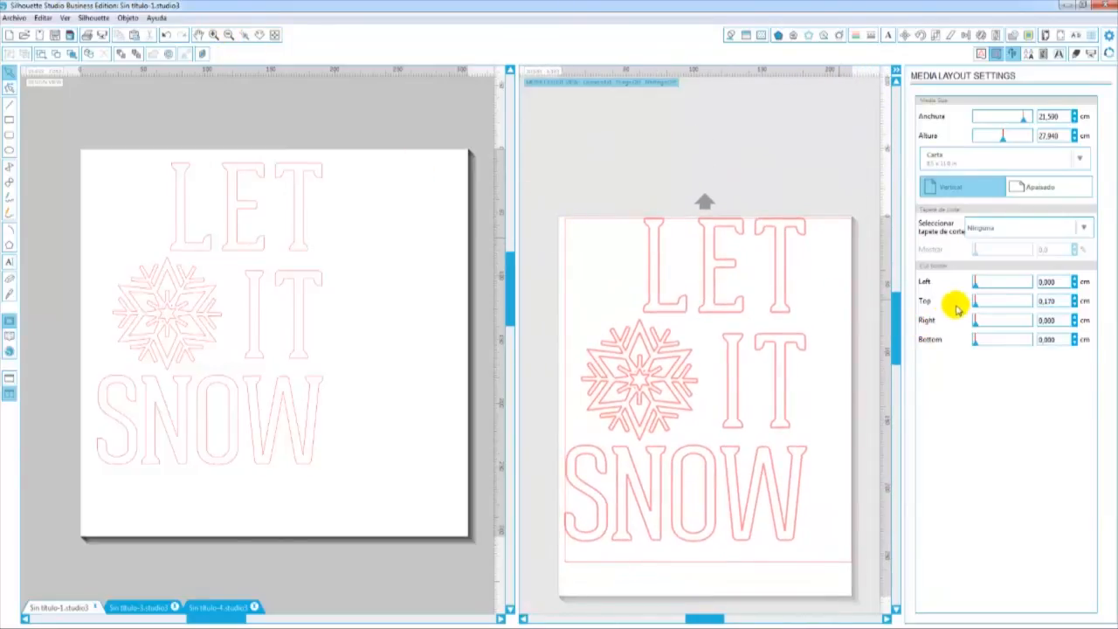
- Try a top cut border of 0,480 cm for the media layout and settle on 0 cm
{"action": "left_click_drag", "start_coordinate": [975, 288], "coordinate": [977, 306]}
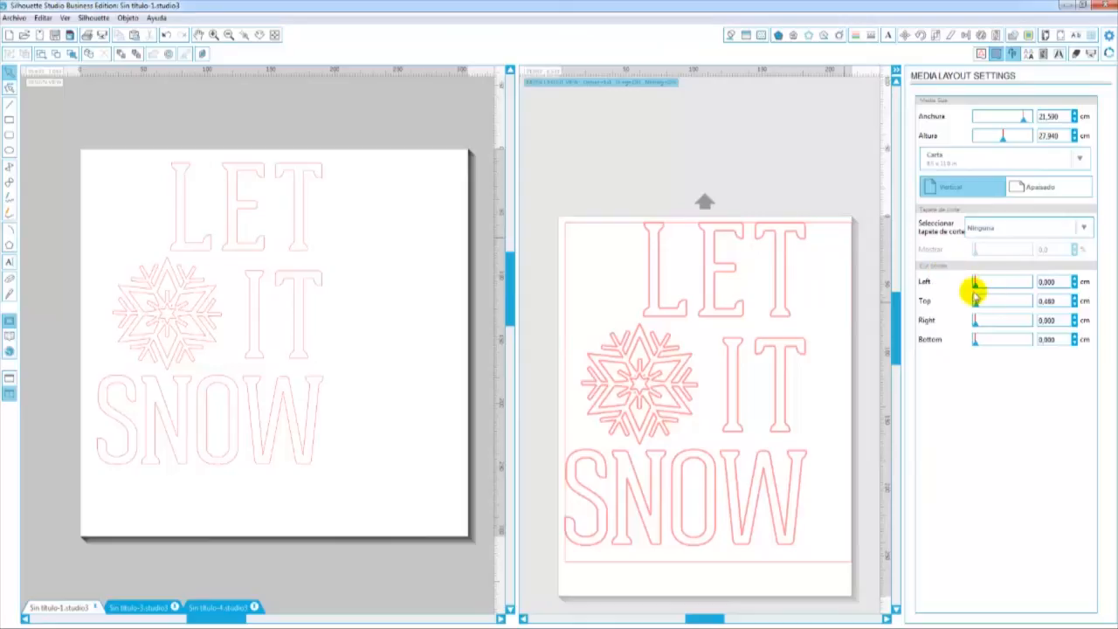
{"action": "left_click_drag", "start_coordinate": [977, 284], "coordinate": [974, 306]}
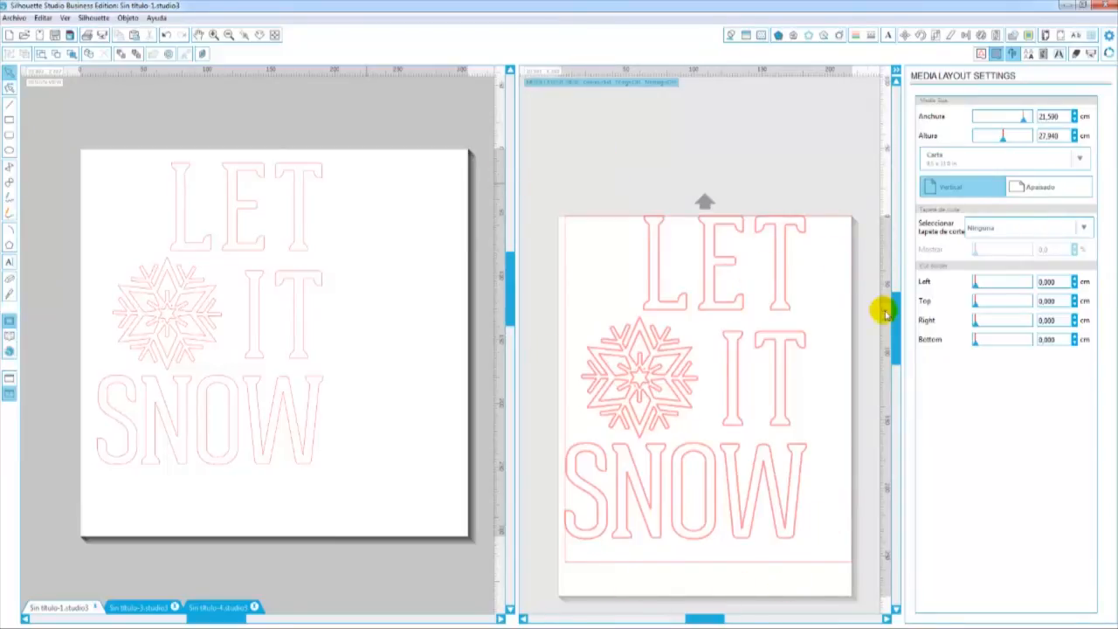
{"action": "left_click_drag", "start_coordinate": [900, 319], "coordinate": [901, 334]}
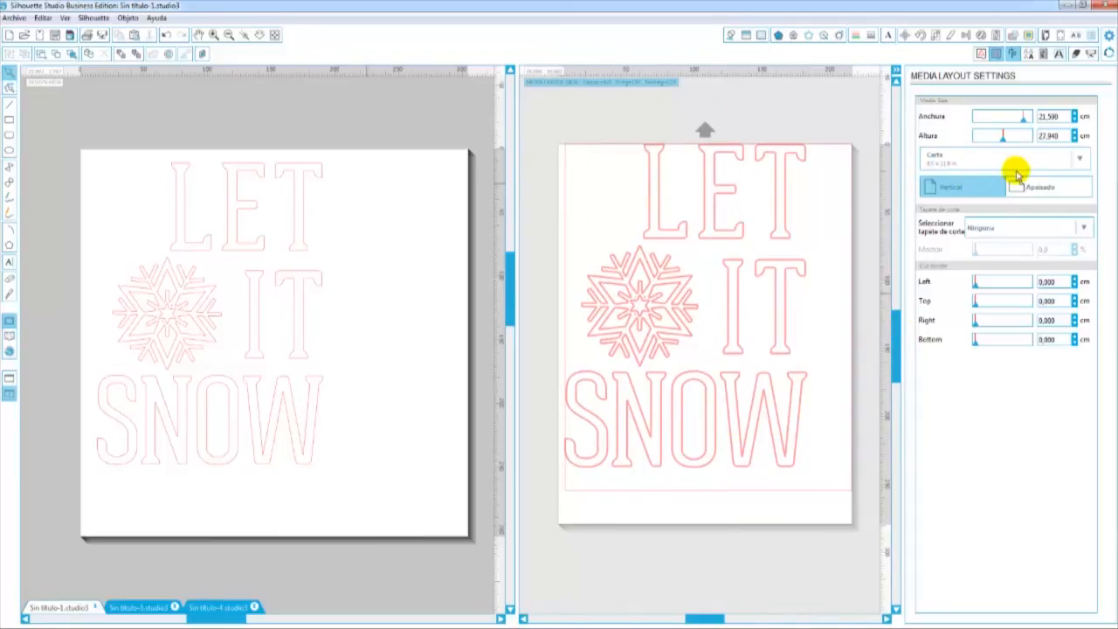
- Open the copy settings, switch to Sin título-4.studio3, show its media layout view beside the design and select the tree
{"action": "left_click", "coordinate": [1029, 55]}
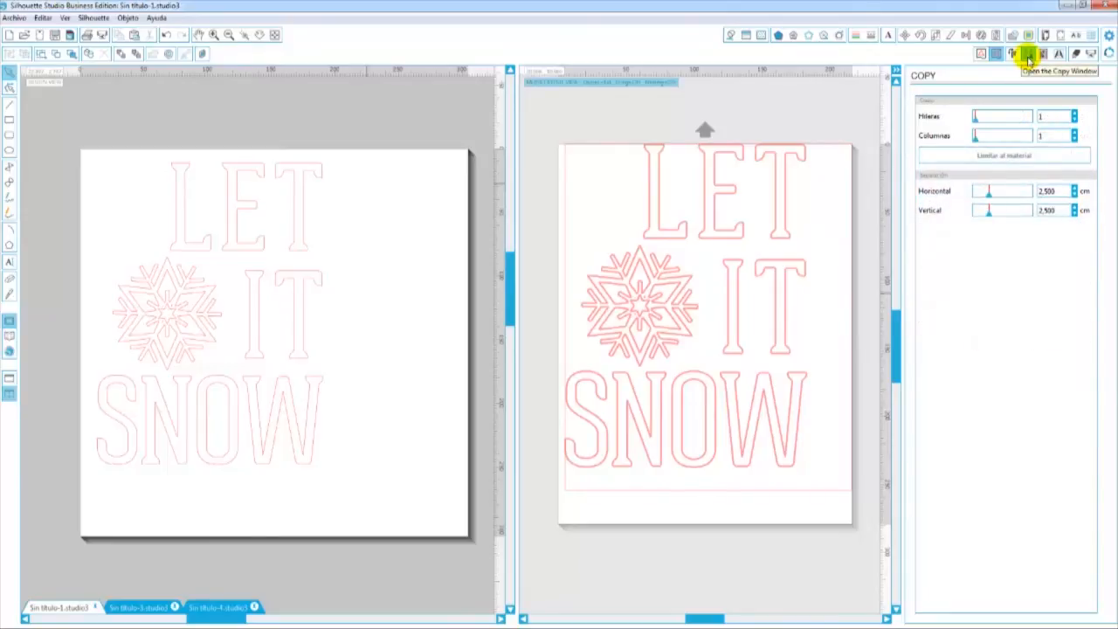
{"action": "left_click", "coordinate": [211, 609]}
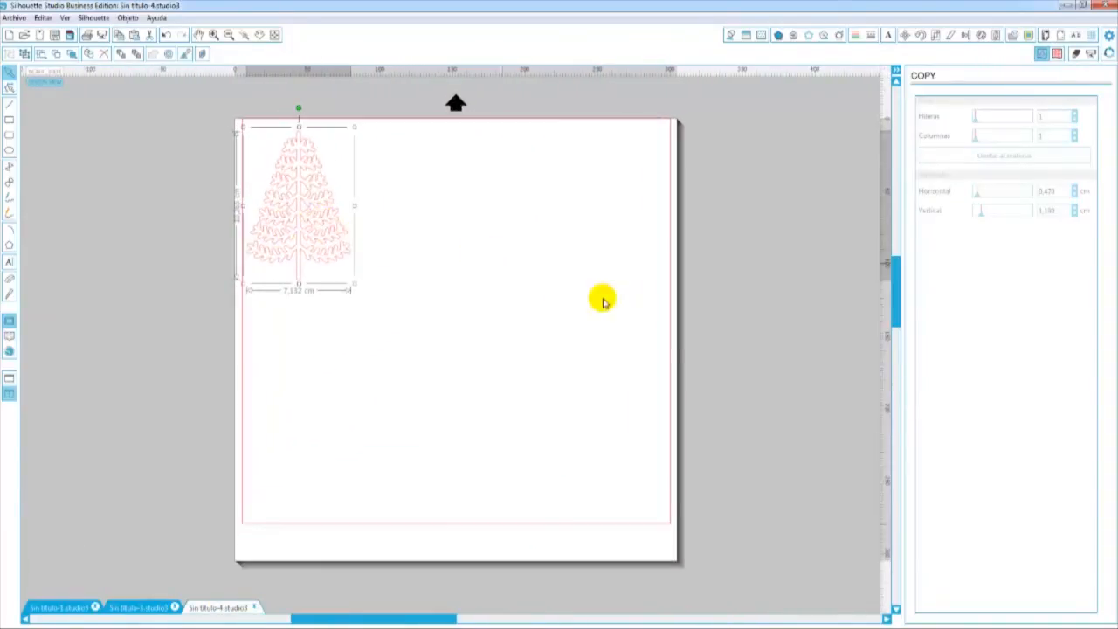
{"action": "left_click", "coordinate": [1057, 54]}
{"action": "left_click_drag", "start_coordinate": [659, 619], "coordinate": [692, 618]}
{"action": "left_click", "coordinate": [149, 214]}
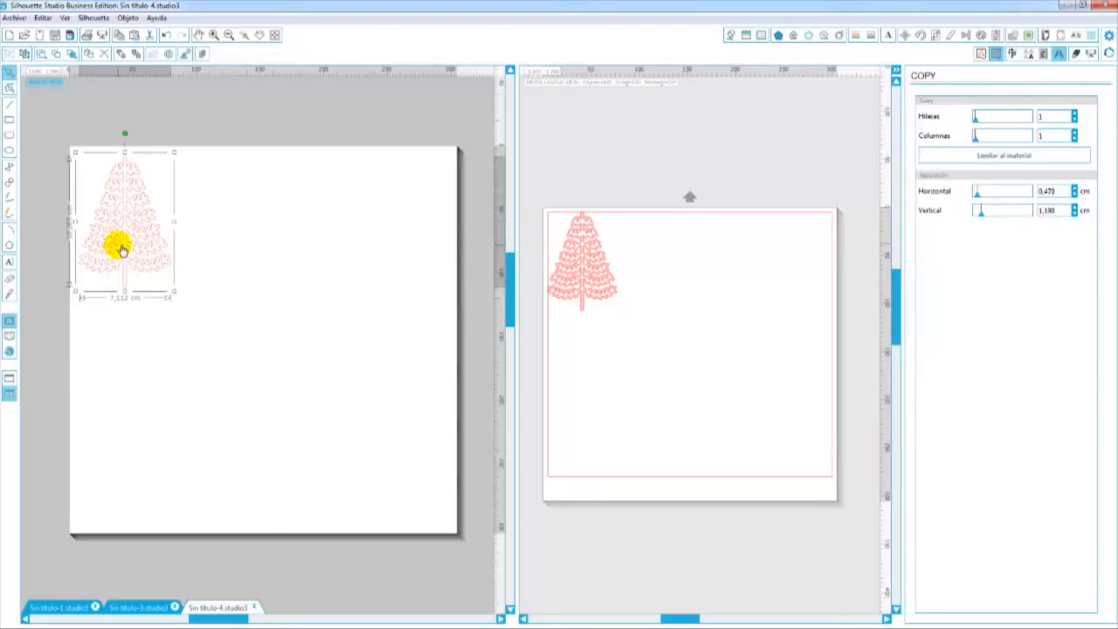
- Try placing three manual duplicates of the tree in a row across the design page, and undo them
{"action": "left_click_drag", "start_coordinate": [125, 245], "coordinate": [399, 255]}
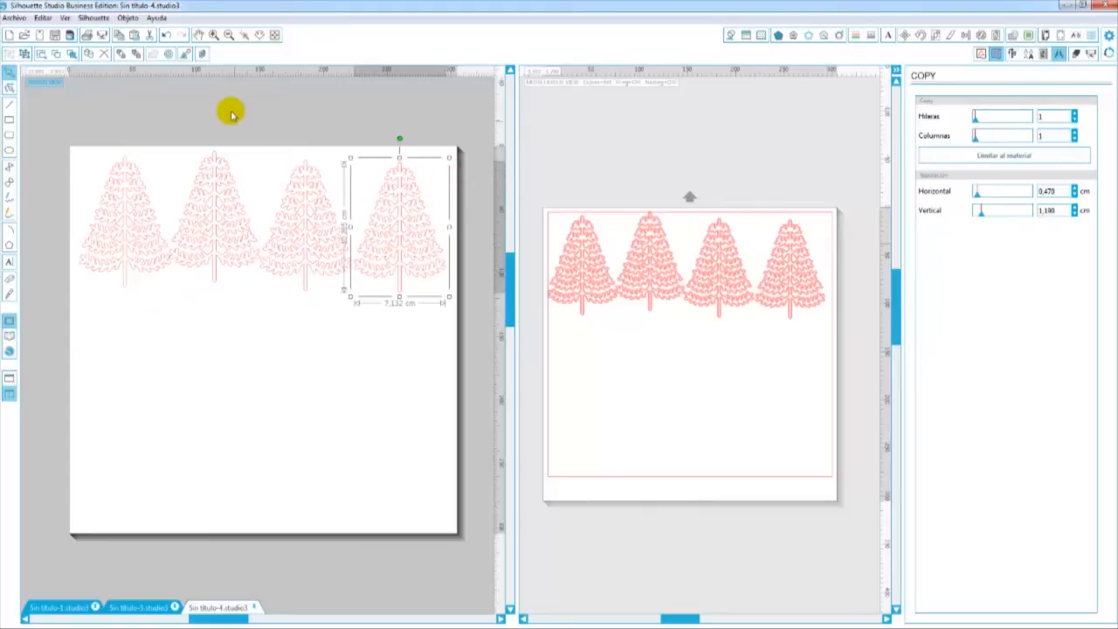
{"action": "left_click", "coordinate": [167, 35]}
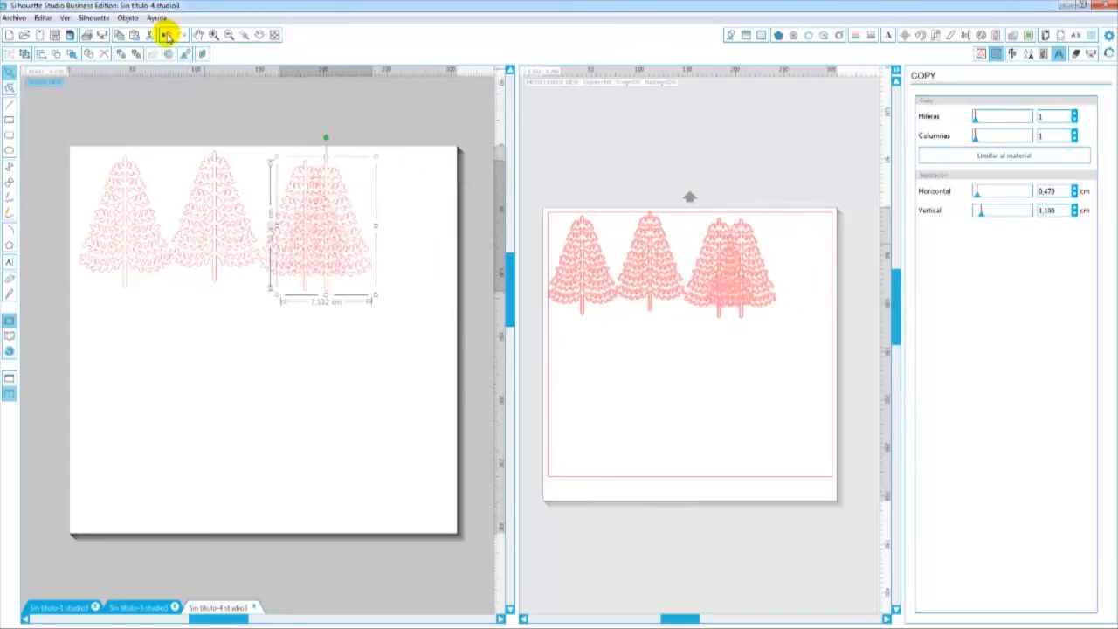
{"action": "left_click", "coordinate": [167, 35]}
{"action": "left_click", "coordinate": [166, 35]}
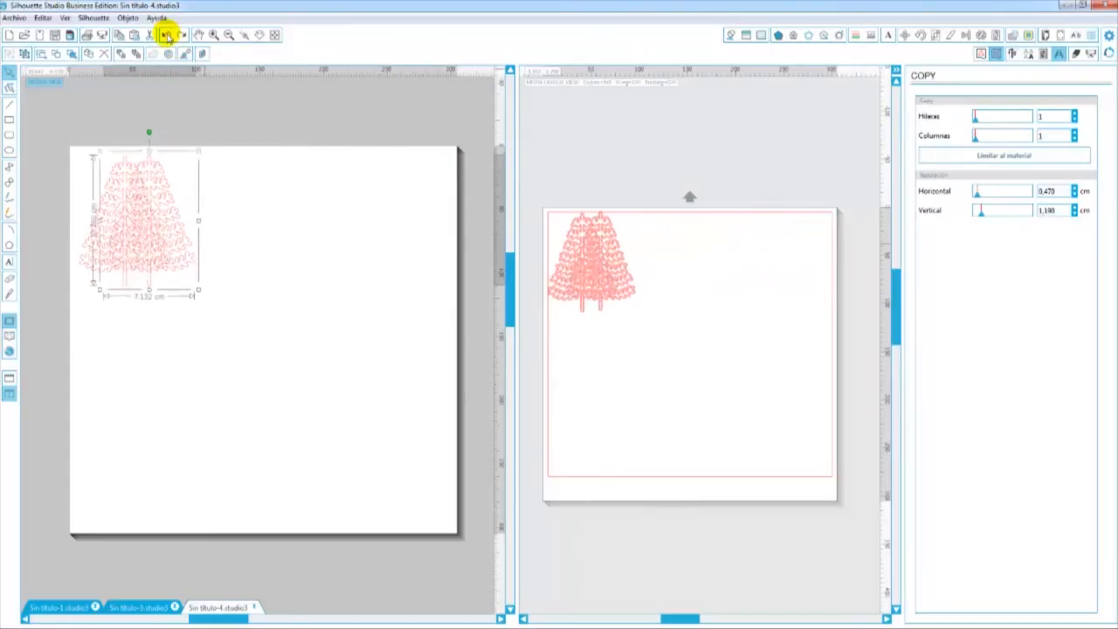
{"action": "left_click", "coordinate": [167, 35]}
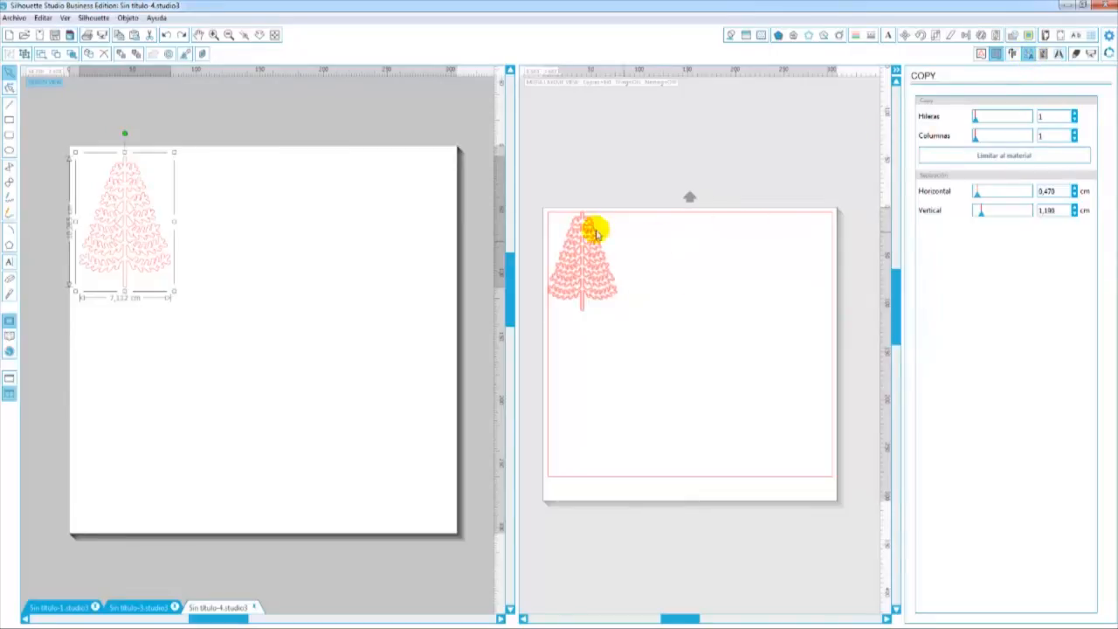
- Set the tree's media copies to 4 rows and 3 columns, with 0,780 cm horizontal and 0,670 cm vertical spacing
{"action": "left_click_drag", "start_coordinate": [978, 123], "coordinate": [983, 138]}
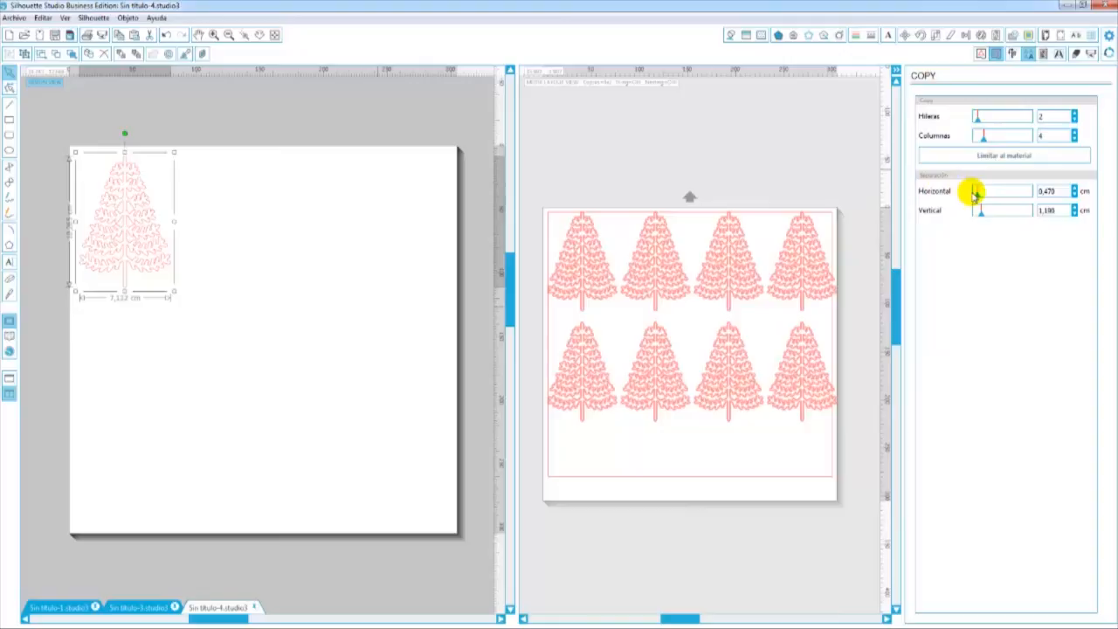
{"action": "left_click_drag", "start_coordinate": [977, 194], "coordinate": [979, 218]}
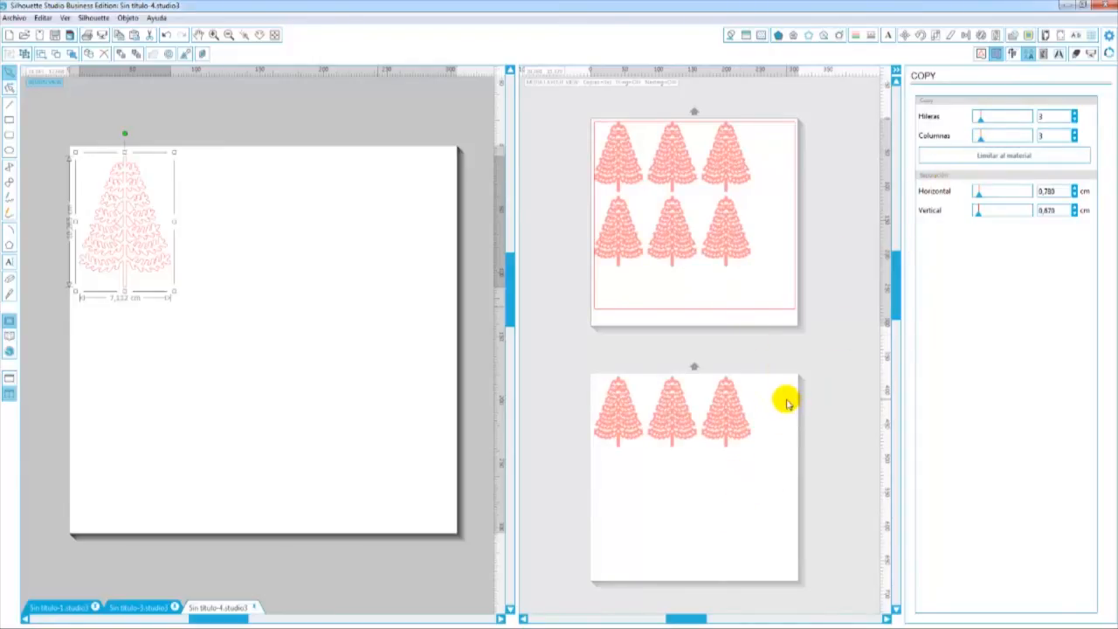
{"action": "left_click", "coordinate": [980, 140]}
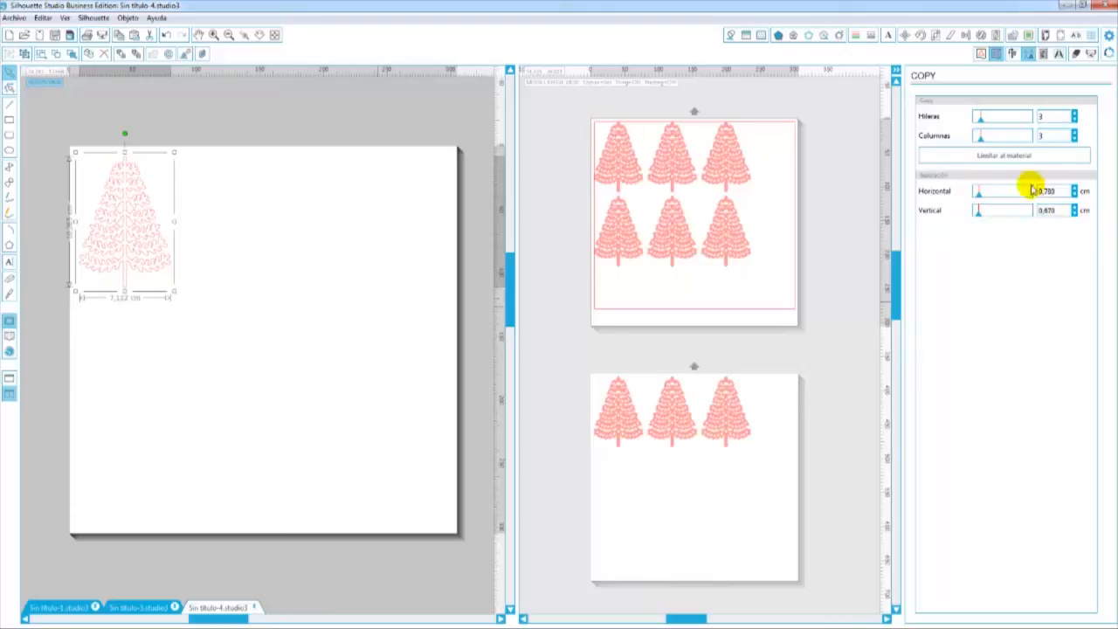
{"action": "left_click_drag", "start_coordinate": [980, 125], "coordinate": [984, 118]}
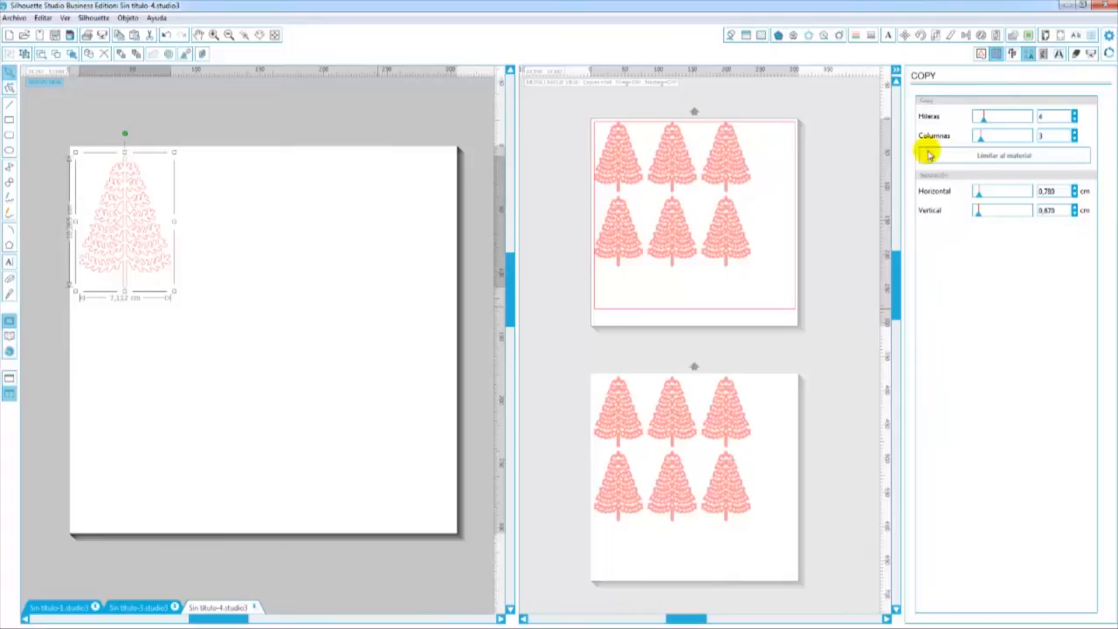
{"action": "left_click_drag", "start_coordinate": [898, 278], "coordinate": [898, 263]}
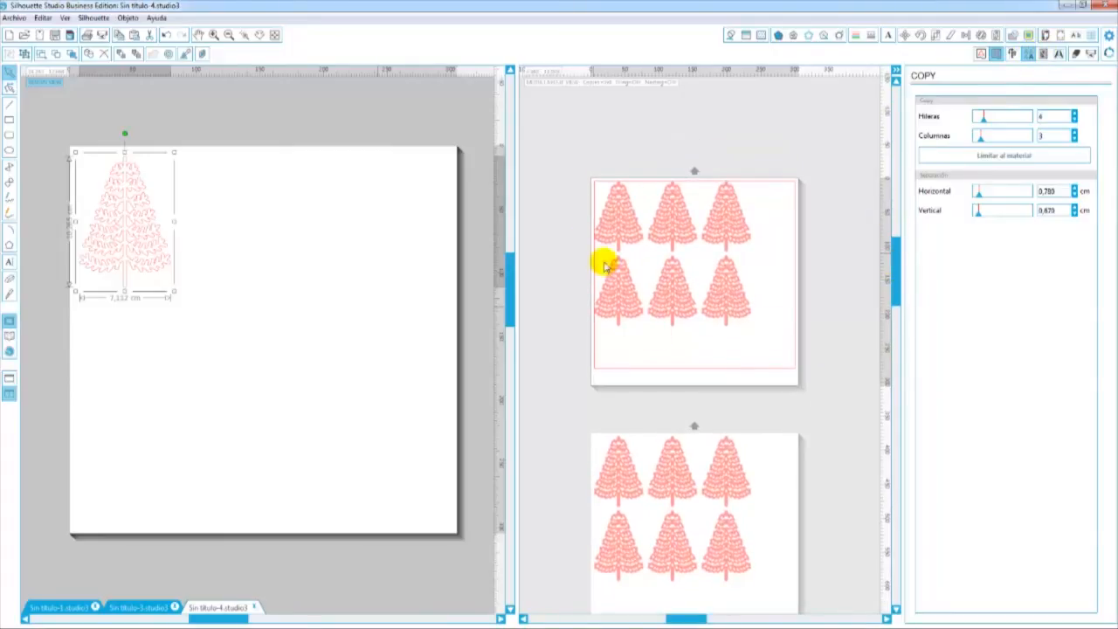
- Activate nesting for the tree copies in the media layout, with padding 14 and rotations 2
{"action": "left_click", "coordinate": [1044, 55]}
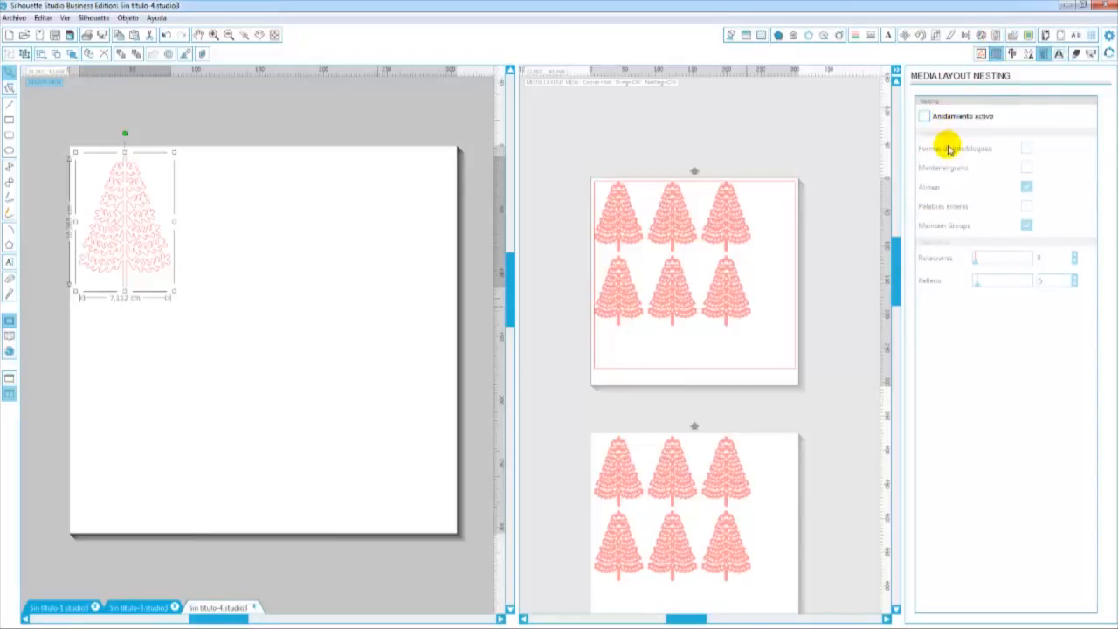
{"action": "mouse_move", "coordinate": [950, 150]}
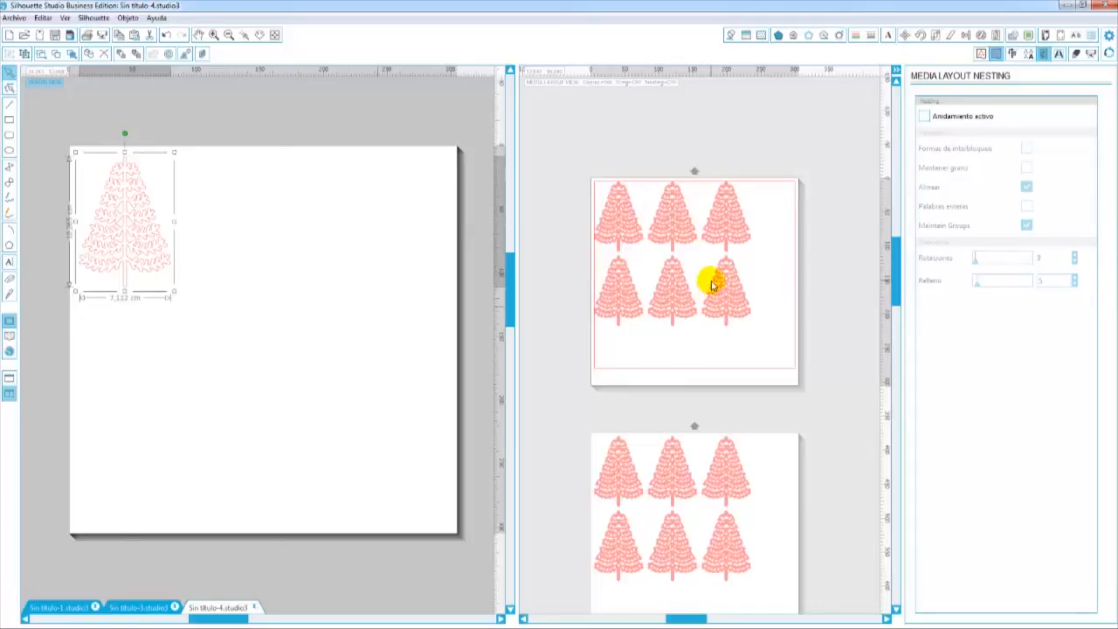
{"action": "left_click", "coordinate": [924, 118]}
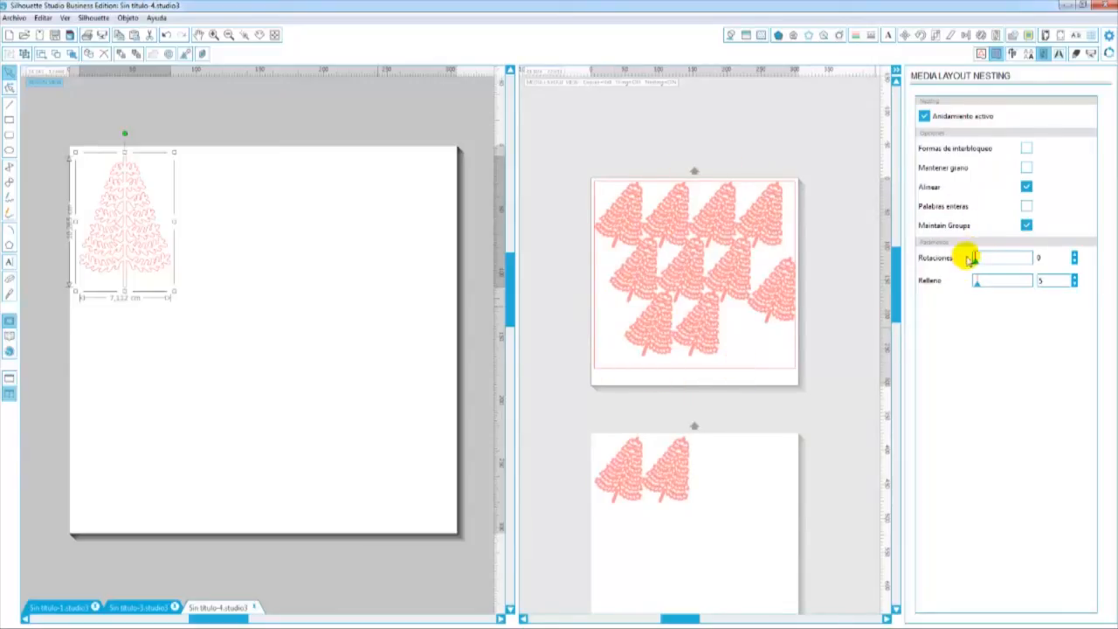
{"action": "left_click", "coordinate": [979, 282]}
{"action": "left_click", "coordinate": [980, 285]}
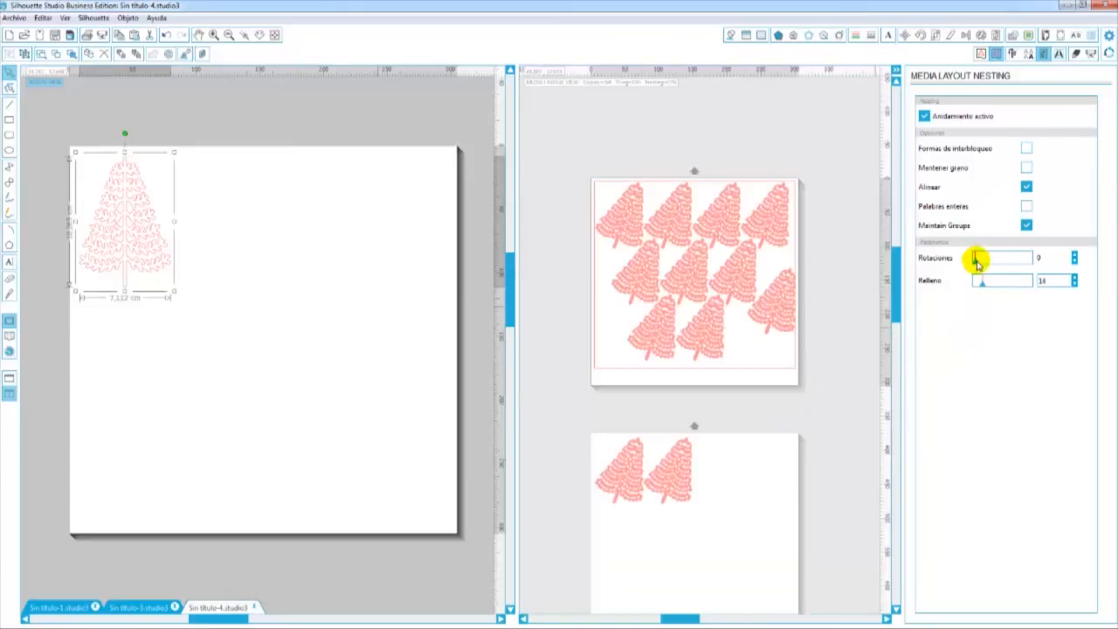
{"action": "left_click_drag", "start_coordinate": [978, 261], "coordinate": [983, 262]}
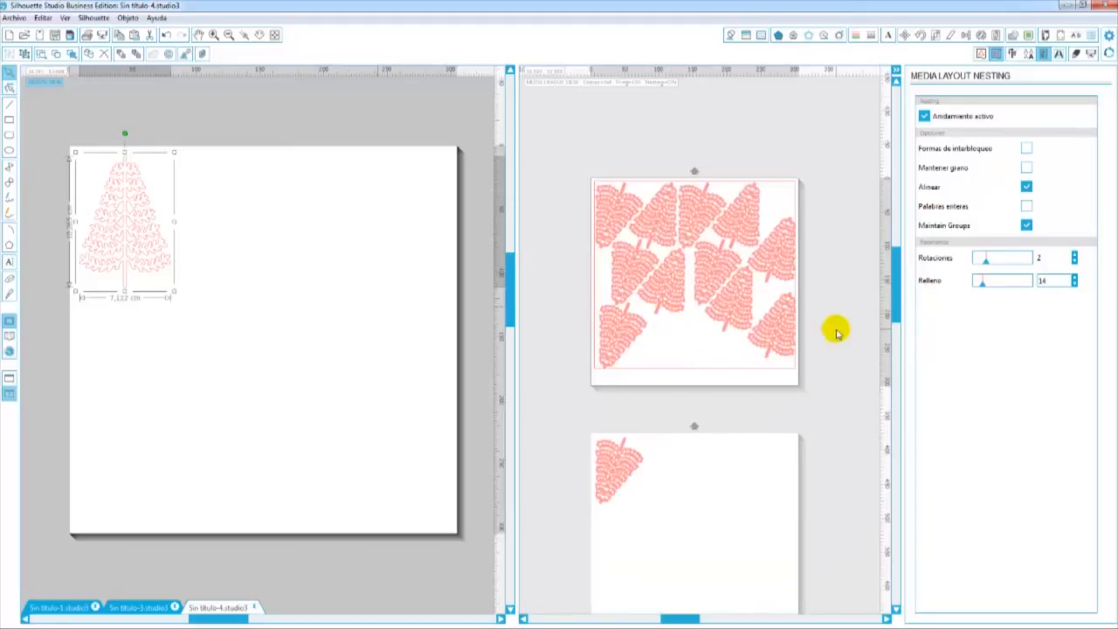
{"action": "left_click", "coordinate": [1027, 225]}
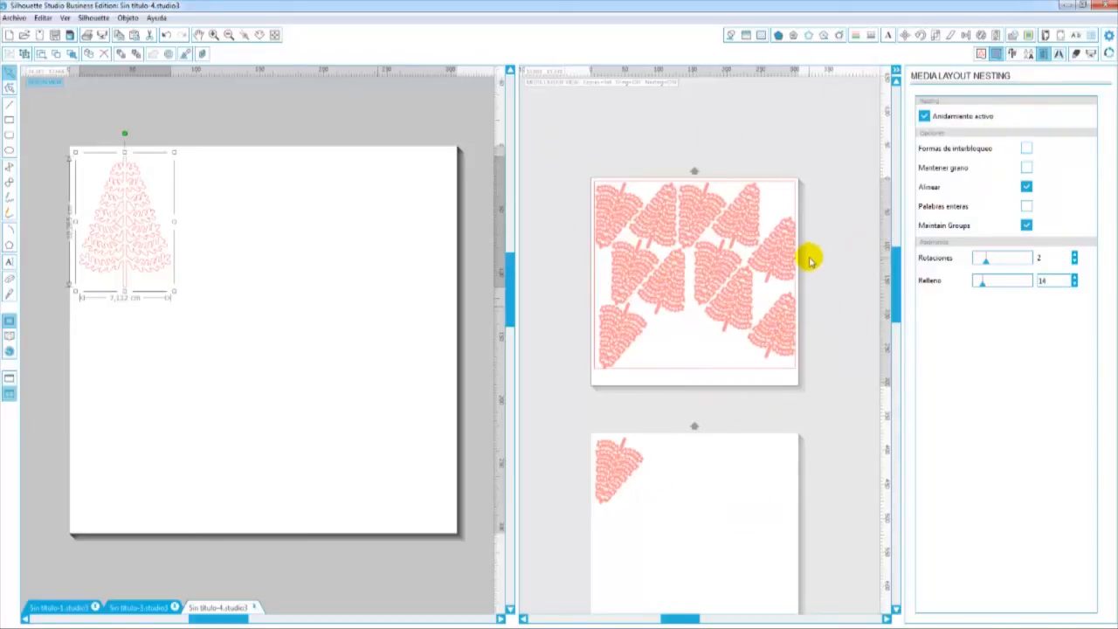
- Open the tiling settings and, in Sin título-1.studio3, enlarge the LET IT SNOW design to about 63 cm wide around the page
{"action": "left_click", "coordinate": [1060, 54]}
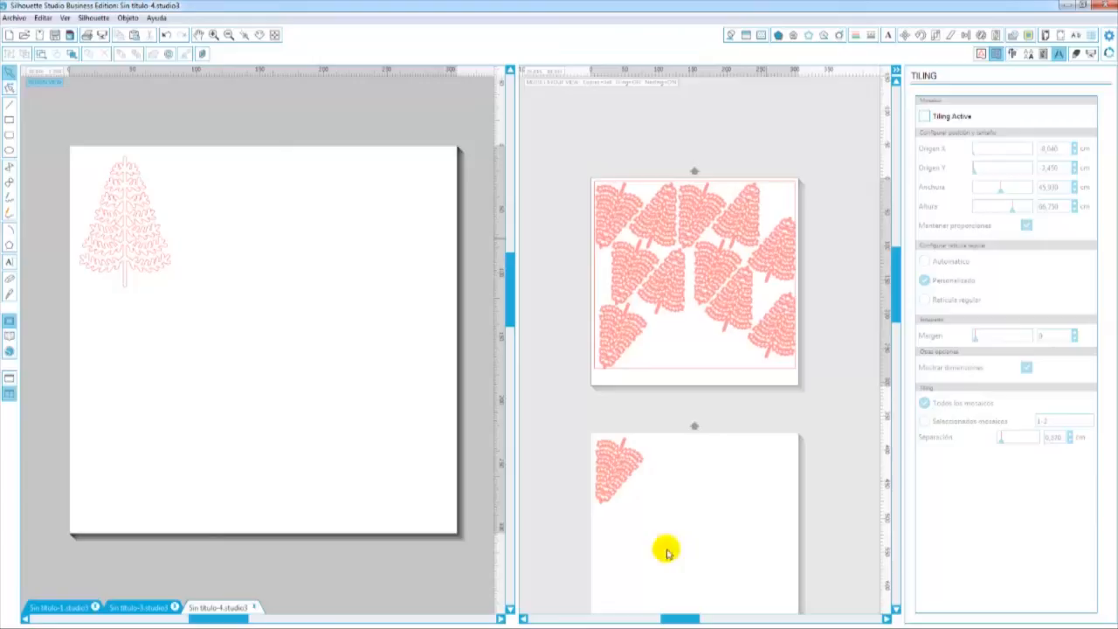
{"action": "left_click", "coordinate": [61, 608]}
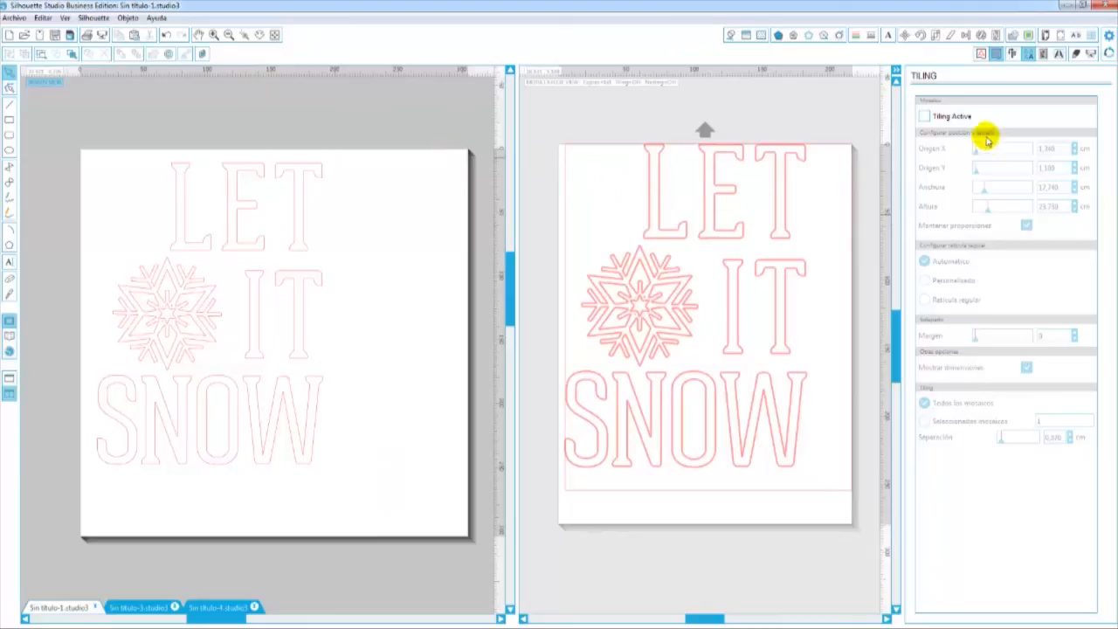
{"action": "left_click", "coordinate": [300, 322]}
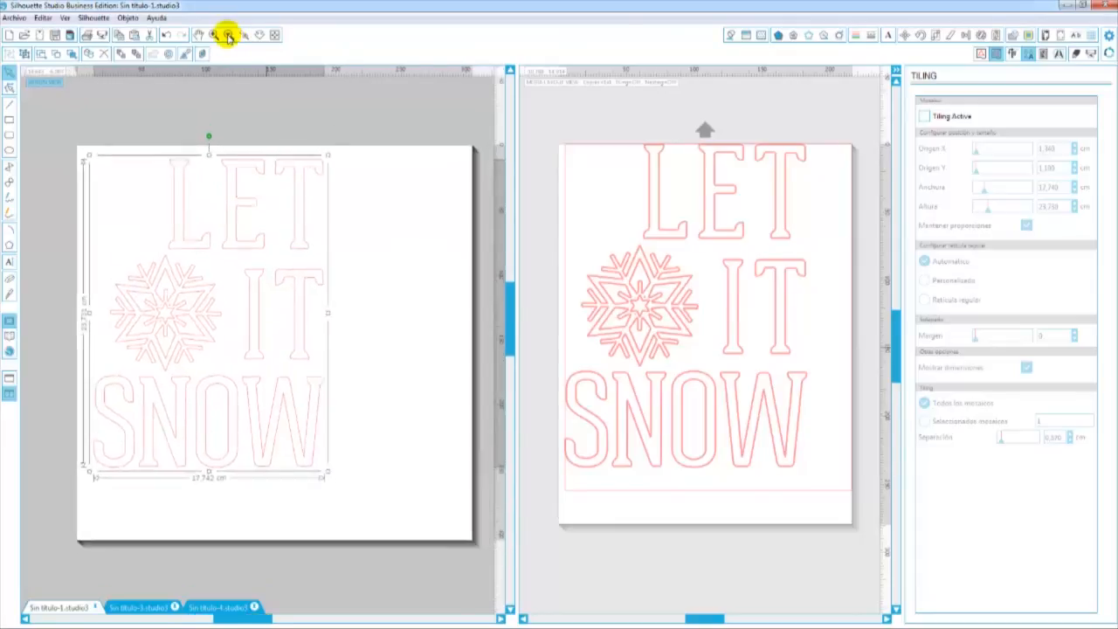
{"action": "left_click", "coordinate": [228, 35]}
{"action": "left_click", "coordinate": [227, 34]}
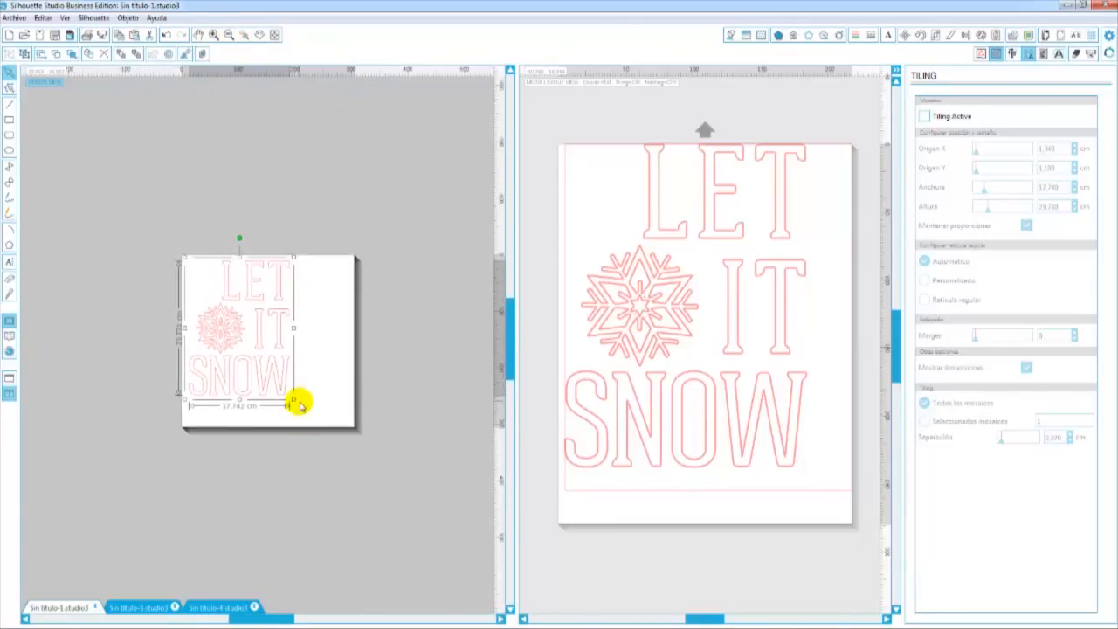
{"action": "left_click_drag", "start_coordinate": [187, 260], "coordinate": [87, 62]}
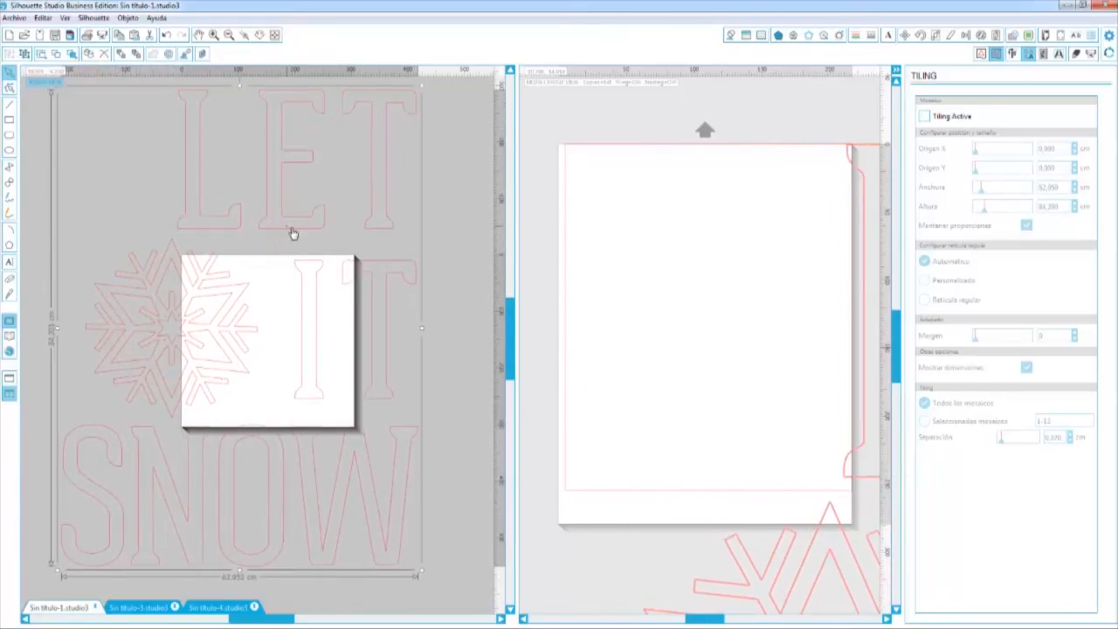
{"action": "mouse_move", "coordinate": [291, 232]}
{"action": "left_mouse_down"}
{"action": "mouse_move", "coordinate": [324, 249]}
{"action": "mouse_move", "coordinate": [374, 242]}
{"action": "mouse_move", "coordinate": [294, 237]}
{"action": "mouse_move", "coordinate": [304, 232]}
{"action": "left_mouse_up"}
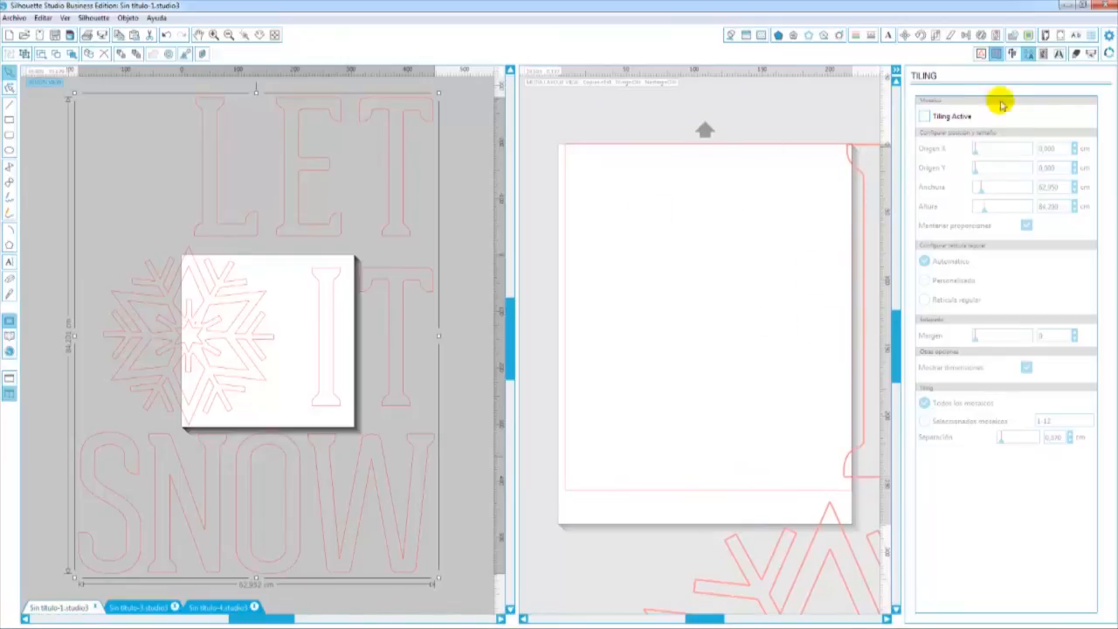
- Set the media height to 60 cm in the media layout settings and view the whole media sheet
{"action": "left_click", "coordinate": [1012, 55]}
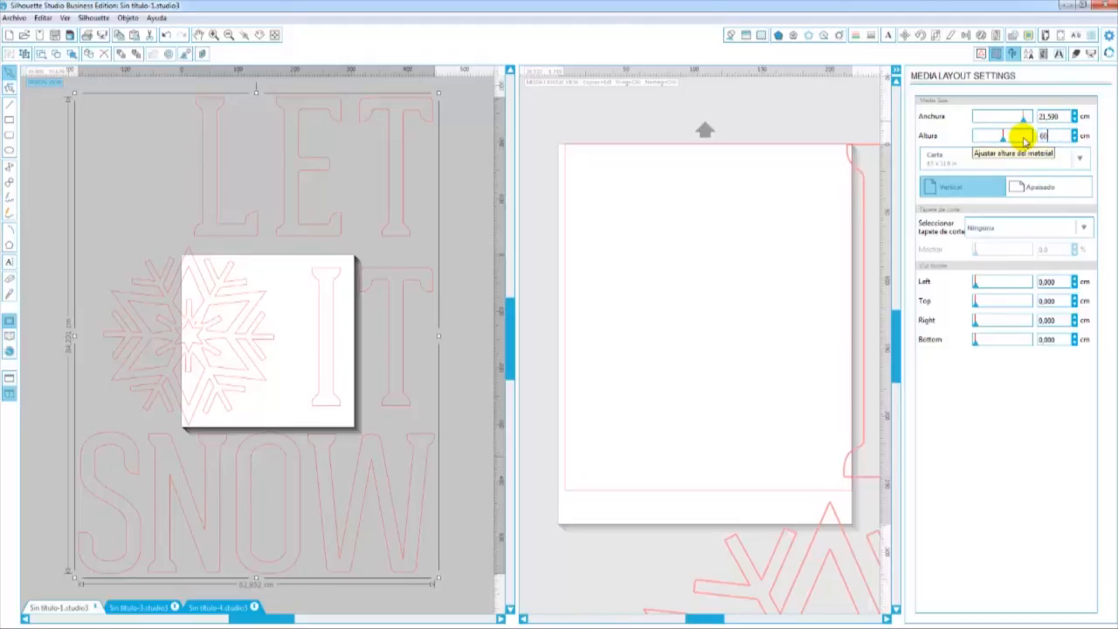
{"action": "key", "text": "Return"}
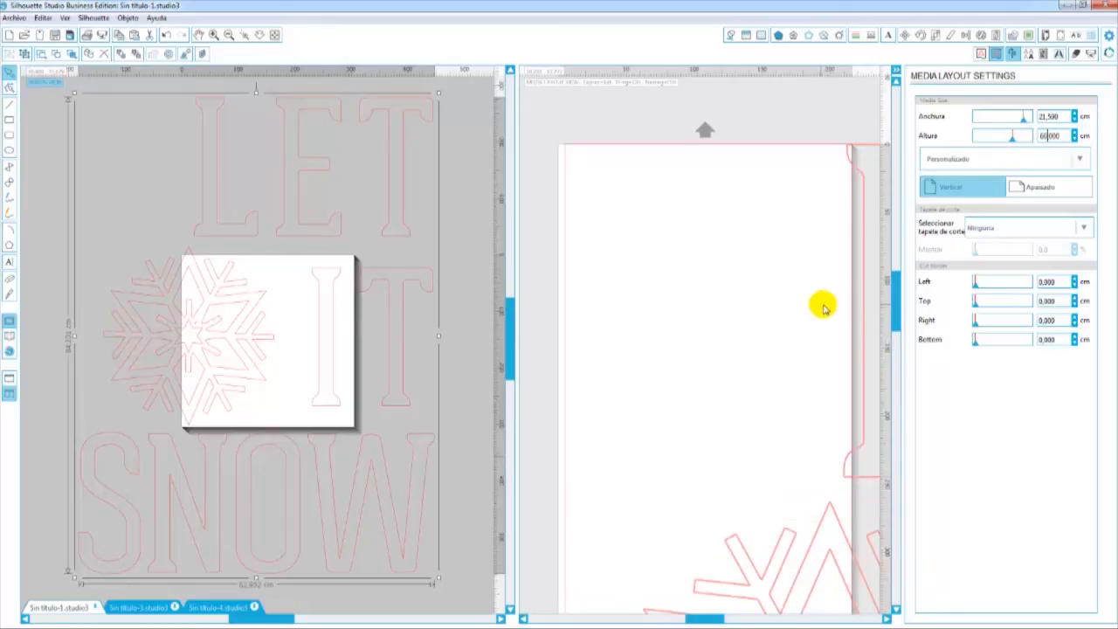
{"action": "left_click", "coordinate": [603, 112]}
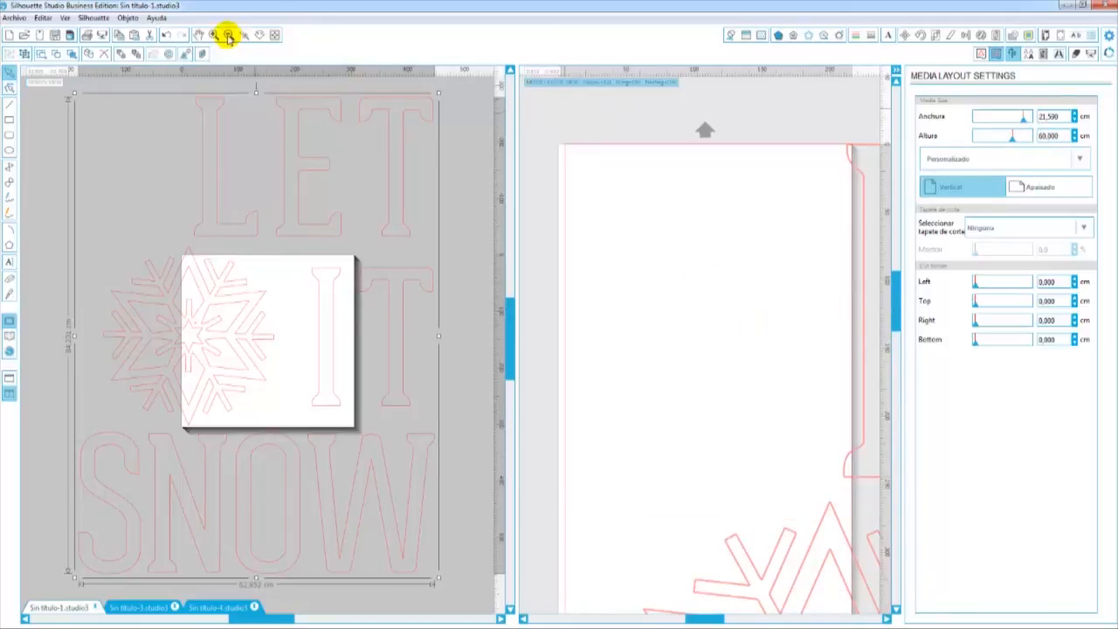
{"action": "left_click", "coordinate": [227, 37]}
{"action": "left_click", "coordinate": [228, 36]}
{"action": "left_click_drag", "start_coordinate": [699, 619], "coordinate": [725, 619]}
{"action": "scroll", "coordinate": [739, 492], "scroll_direction": "down", "scroll_amount": 5}
{"action": "scroll", "coordinate": [739, 492], "scroll_direction": "down", "scroll_amount": 1}
{"action": "scroll", "coordinate": [740, 489], "scroll_direction": "up", "scroll_amount": 1}
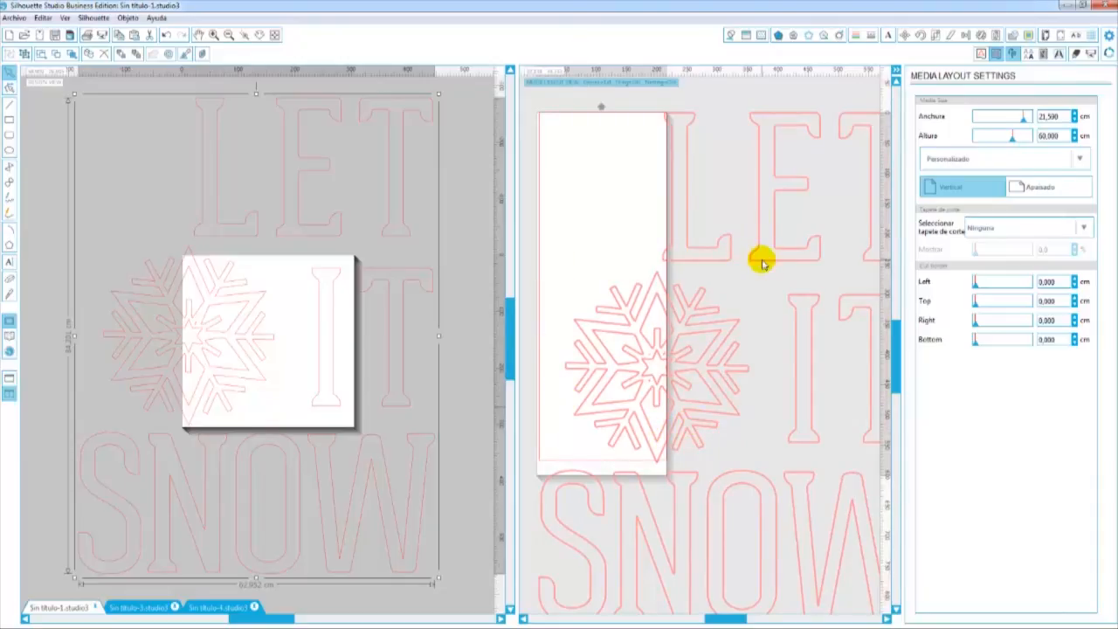
- Activate tiling for the LET IT SNOW design and exclude tile 1, keeping tiles 2-6 in the media layout
{"action": "left_click", "coordinate": [1059, 54]}
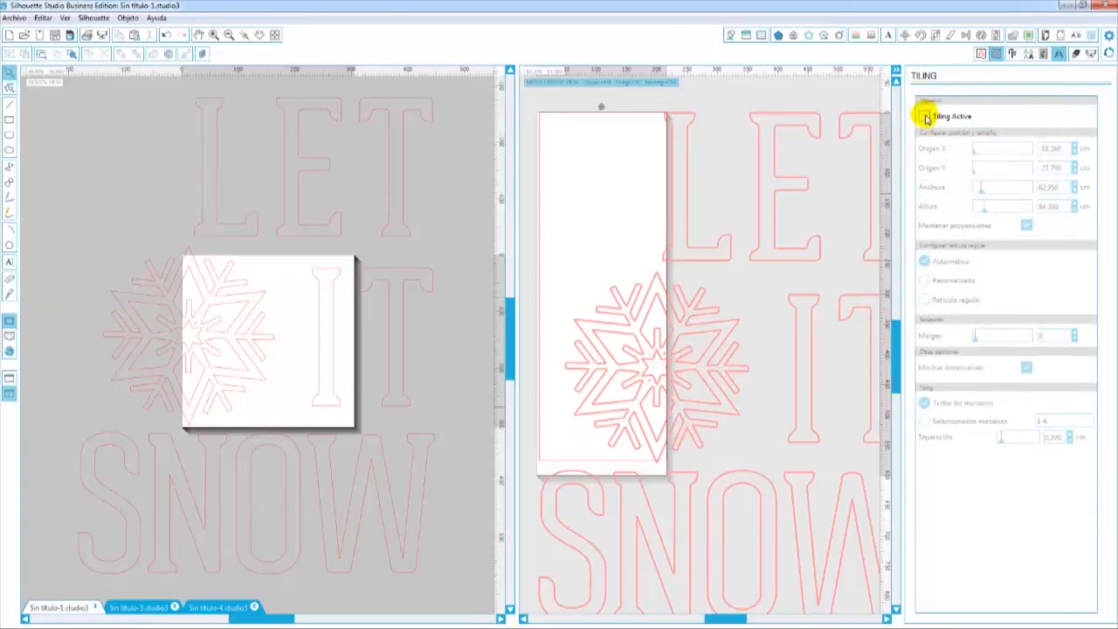
{"action": "left_click", "coordinate": [925, 116]}
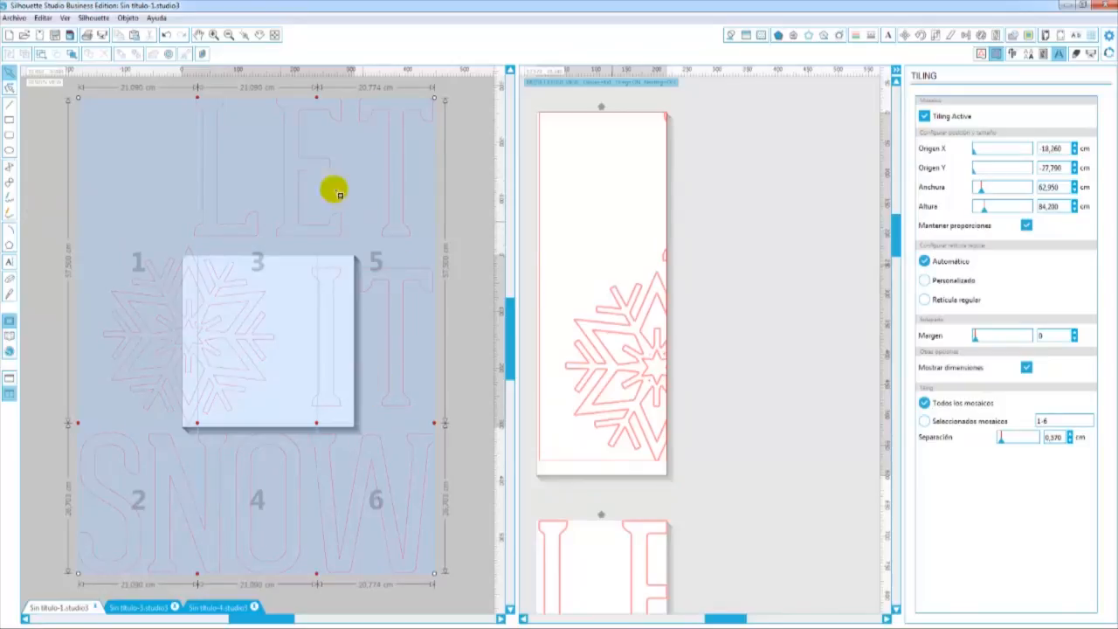
{"action": "left_click", "coordinate": [171, 165]}
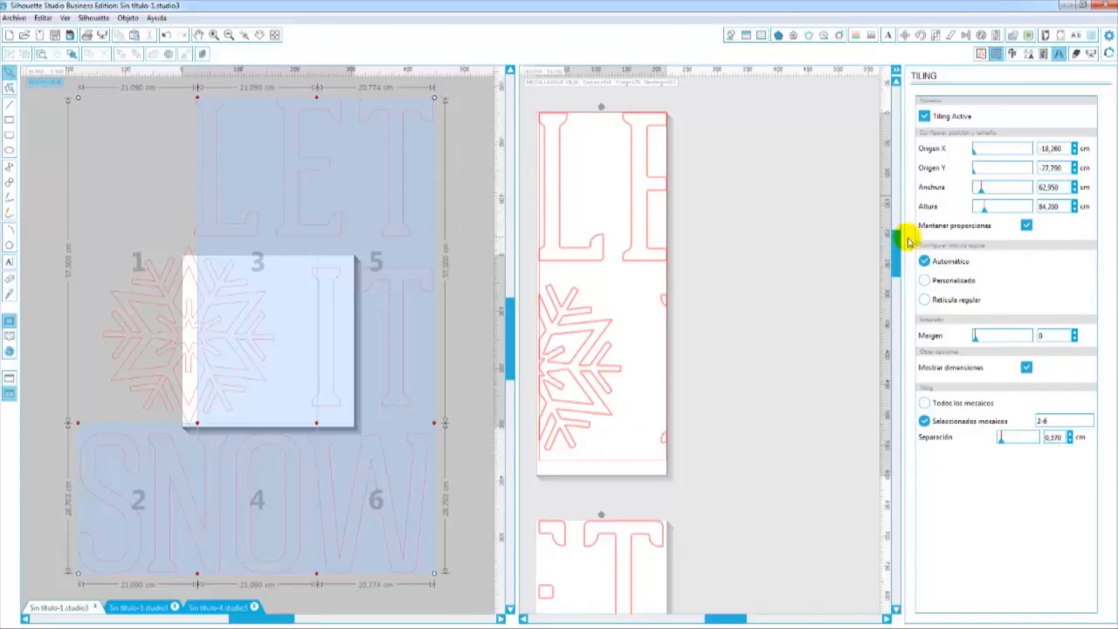
{"action": "mouse_move", "coordinate": [897, 249]}
{"action": "left_mouse_down"}
{"action": "mouse_move", "coordinate": [911, 317]}
{"action": "mouse_move", "coordinate": [899, 338]}
{"action": "mouse_move", "coordinate": [898, 260]}
{"action": "left_mouse_up"}
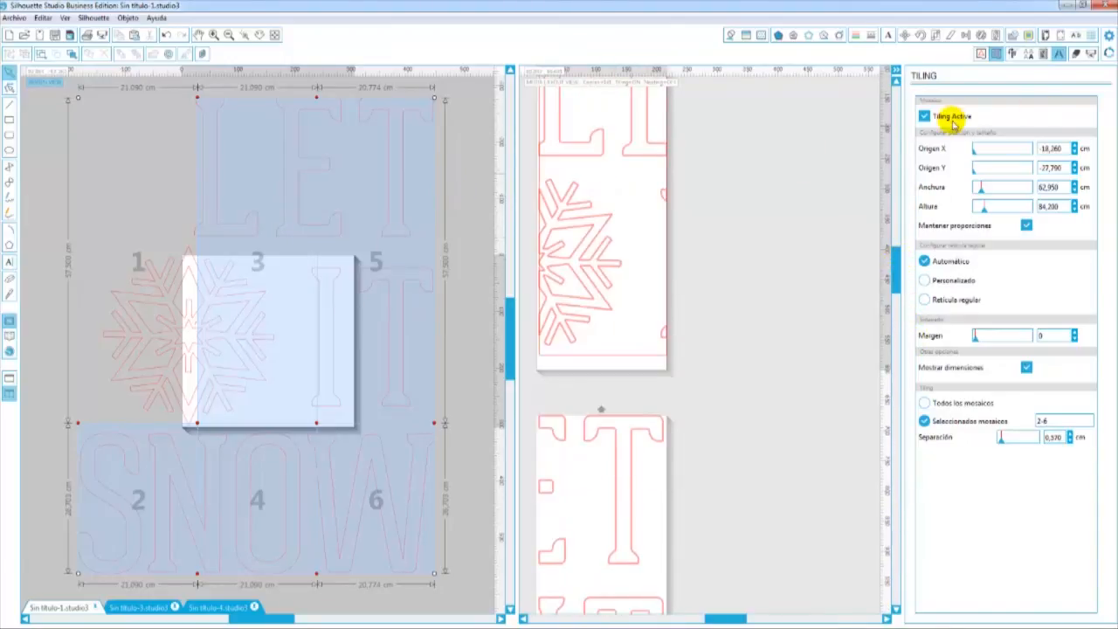
- Deactivate tiling and move the LET IT SNOW design so that its snowflake sits on the page
{"action": "left_click", "coordinate": [925, 118]}
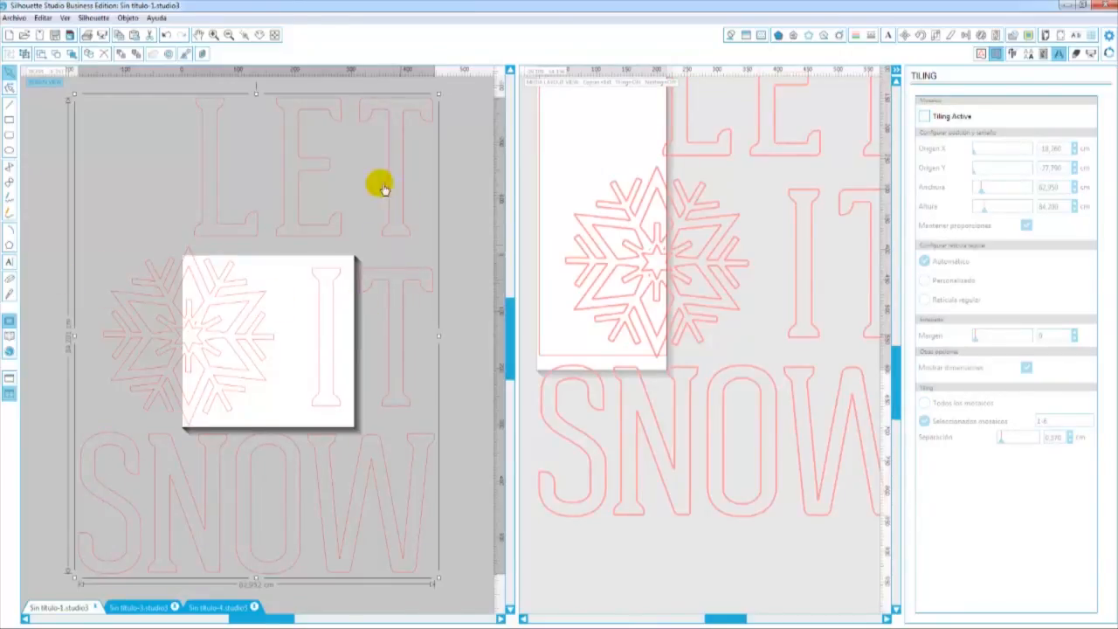
{"action": "left_click_drag", "start_coordinate": [218, 295], "coordinate": [295, 299]}
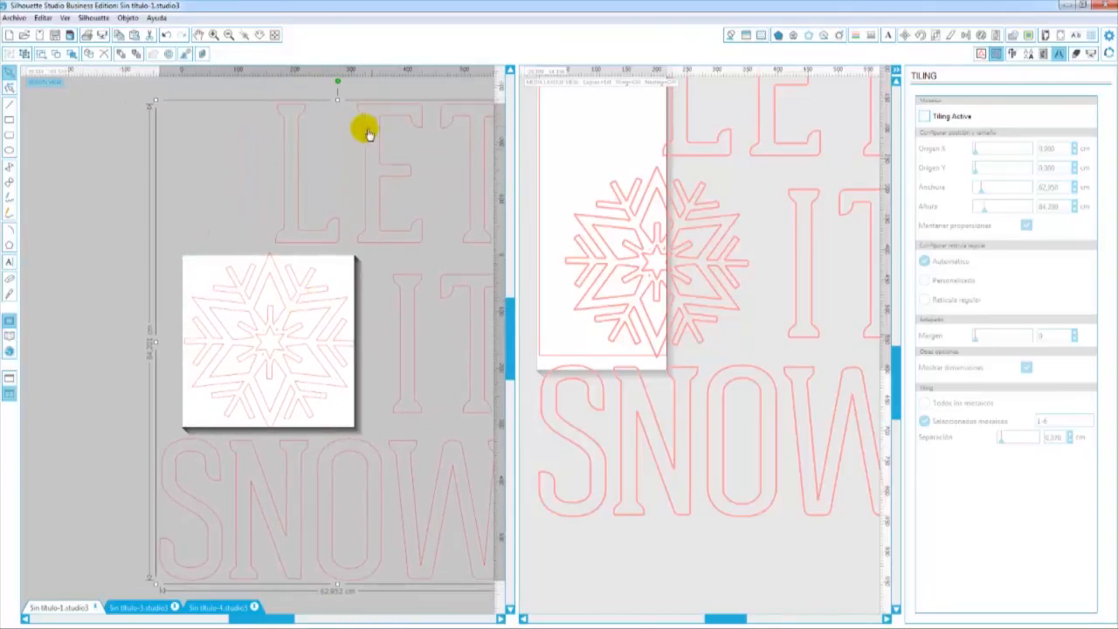
{"action": "left_click", "coordinate": [9, 297]}
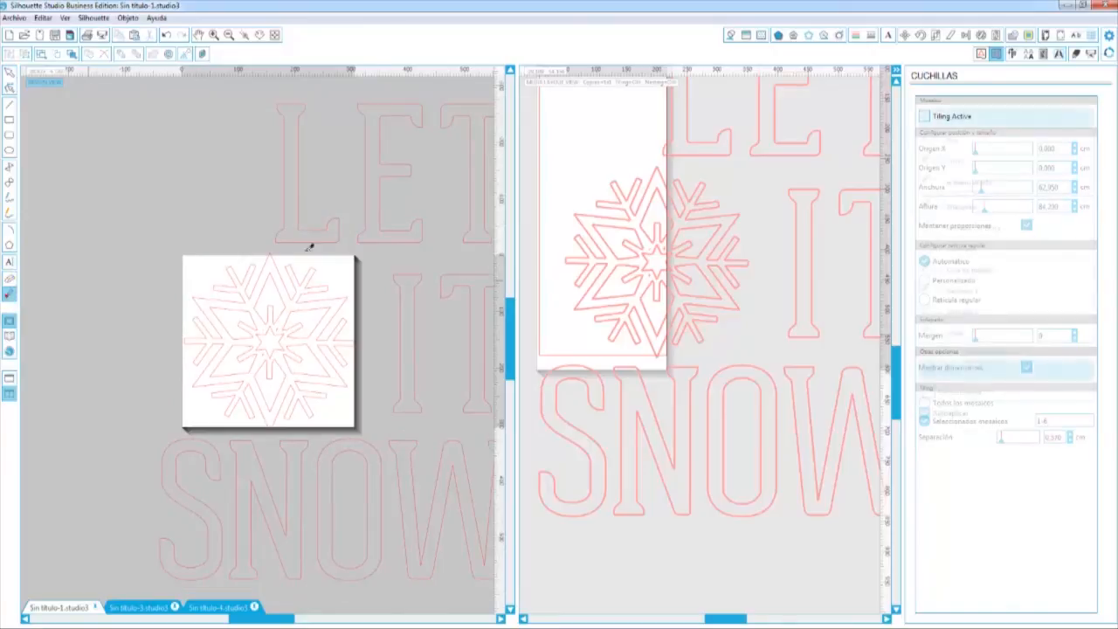
{"action": "left_click", "coordinate": [11, 75]}
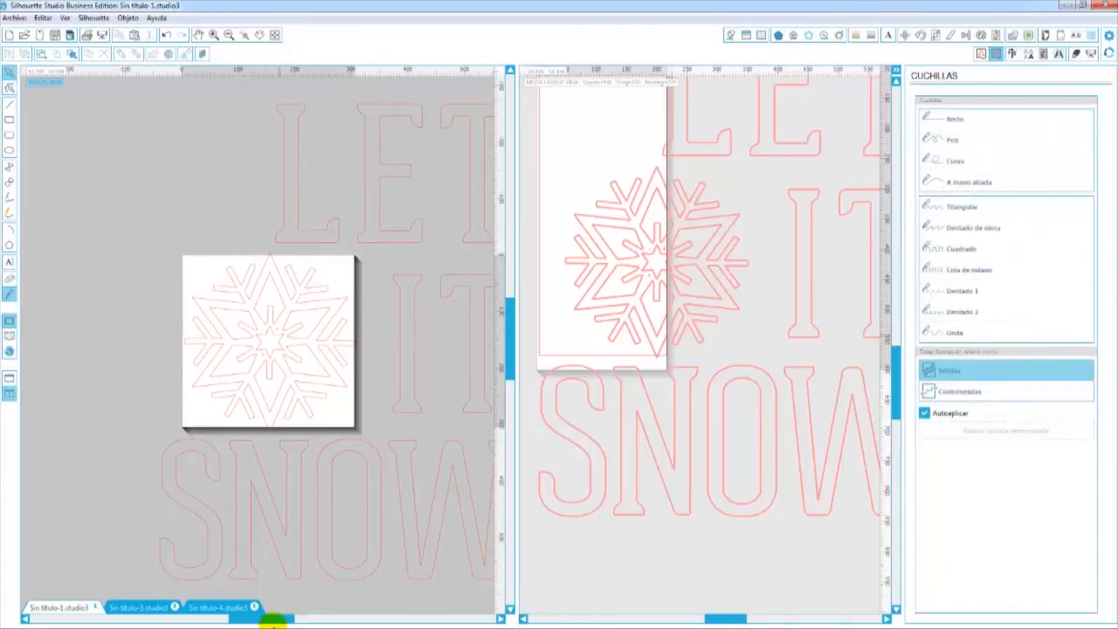
{"action": "left_click_drag", "start_coordinate": [273, 622], "coordinate": [301, 622]}
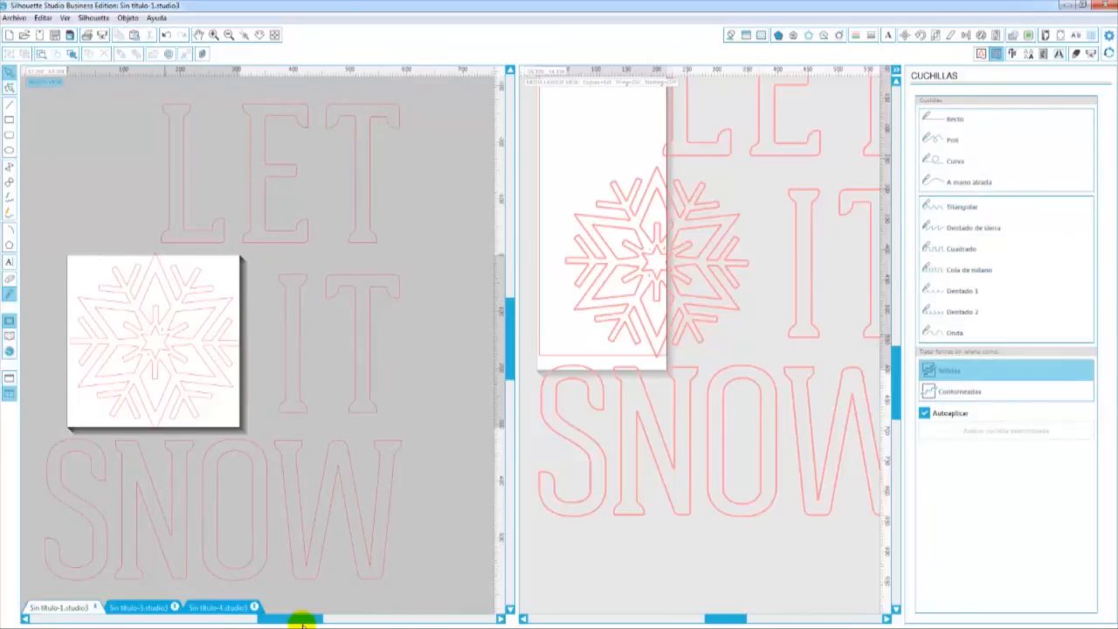
- Reactivate tiling on the LET IT SNOW design and shift the grid's right intersection, making the middle column about 27.8 cm wide and the upper row 44.3 cm
{"action": "left_click", "coordinate": [1060, 56]}
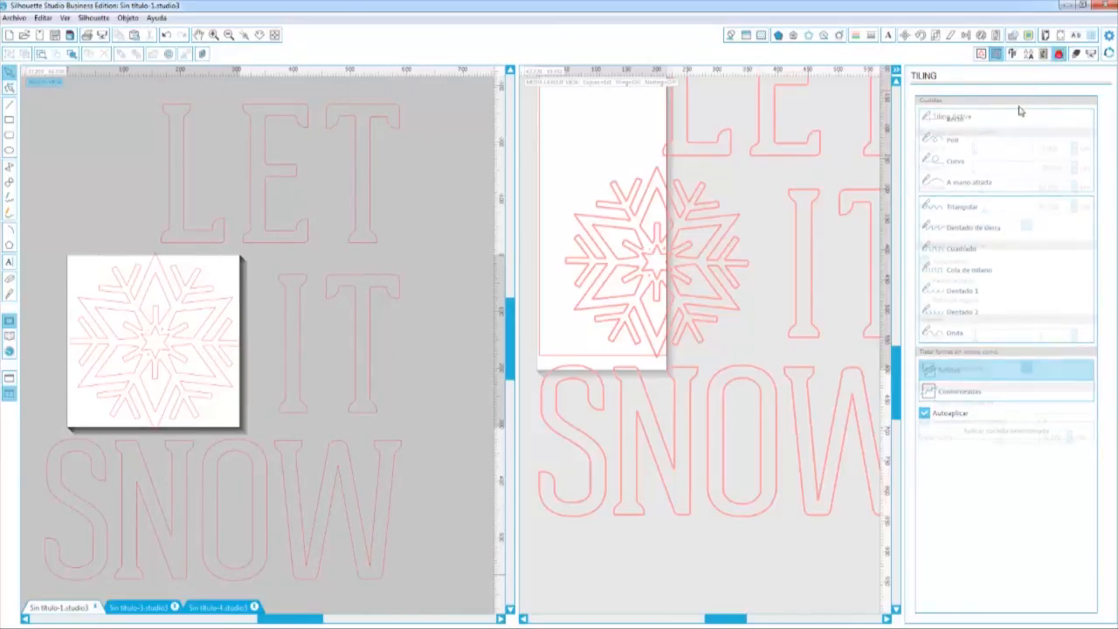
{"action": "left_click", "coordinate": [923, 115]}
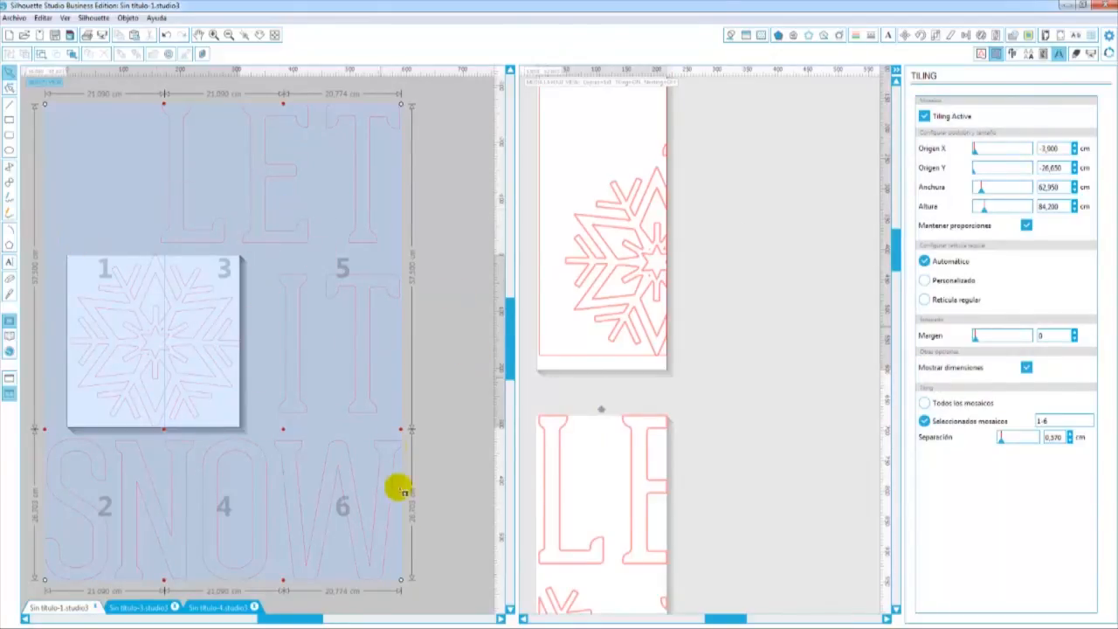
{"action": "left_click_drag", "start_coordinate": [897, 249], "coordinate": [884, 453]}
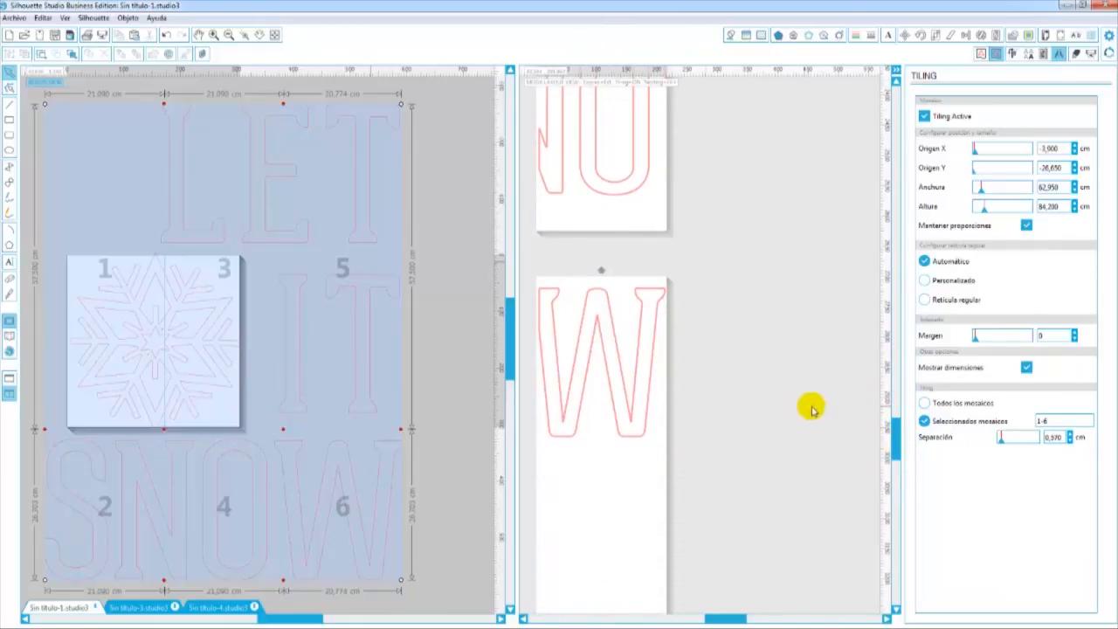
{"action": "left_click_drag", "start_coordinate": [897, 441], "coordinate": [759, 227]}
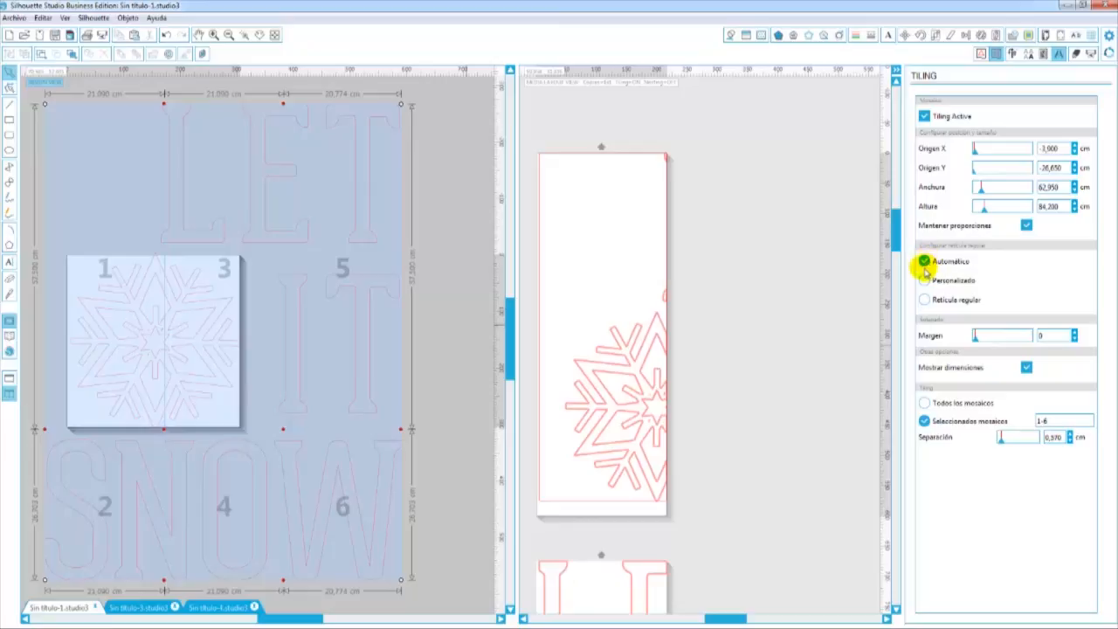
{"action": "left_click_drag", "start_coordinate": [285, 431], "coordinate": [320, 355]}
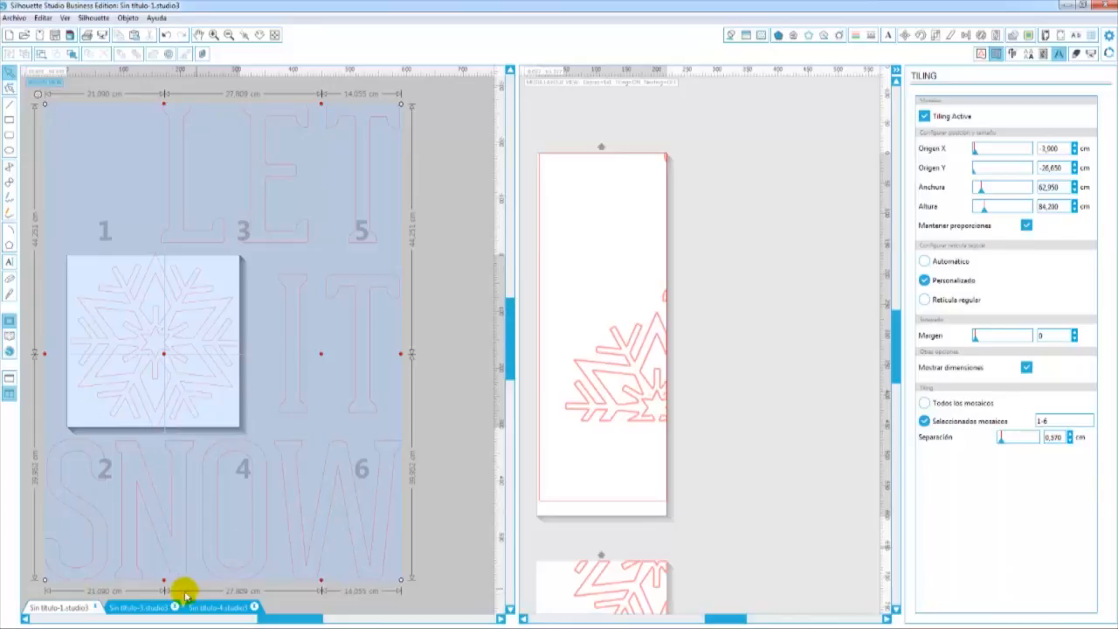
- In Sin título-3.studio3, insert the OH What FUN sleigh design from the library and enlarge it to about 39.5 cm wide
{"action": "left_click", "coordinate": [137, 606]}
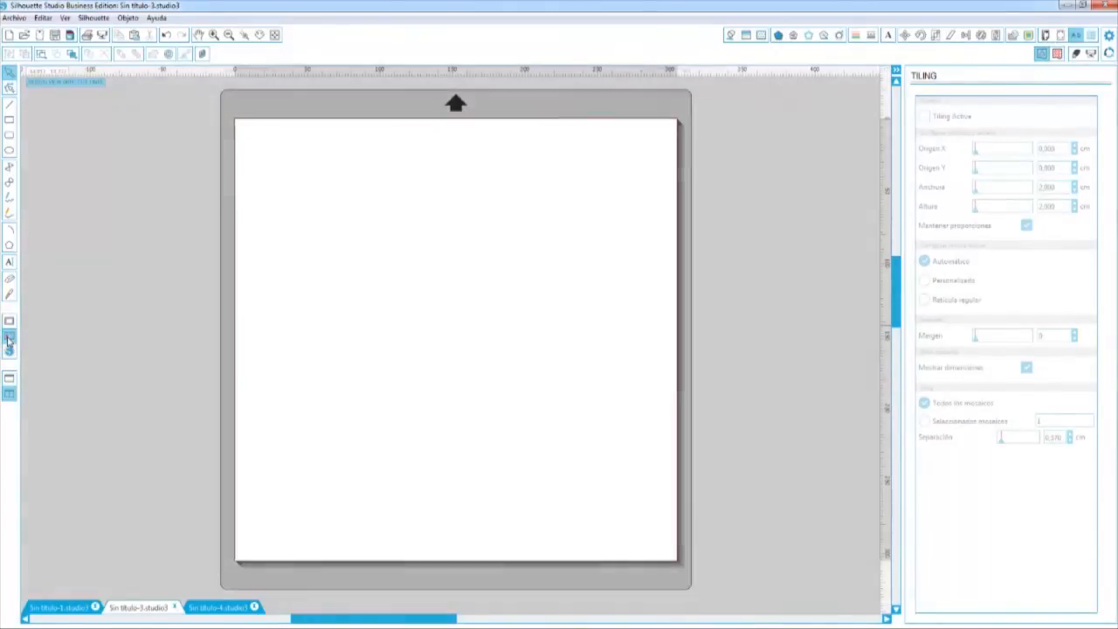
{"action": "left_click", "coordinate": [8, 336]}
{"action": "double_click", "coordinate": [673, 336]}
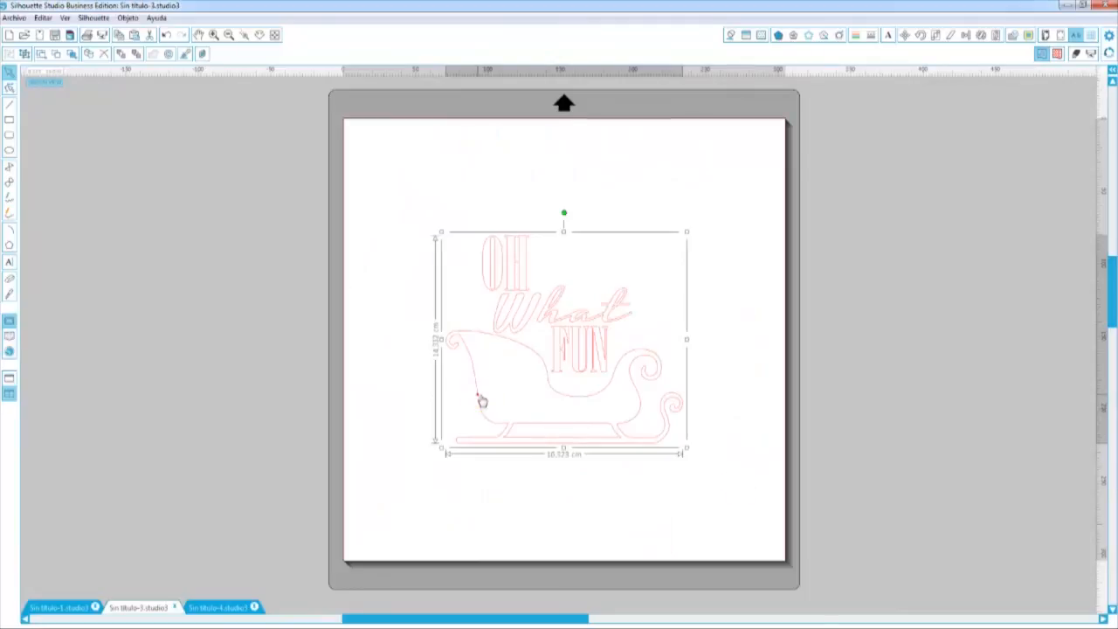
{"action": "left_click_drag", "start_coordinate": [441, 232], "coordinate": [23, 60]}
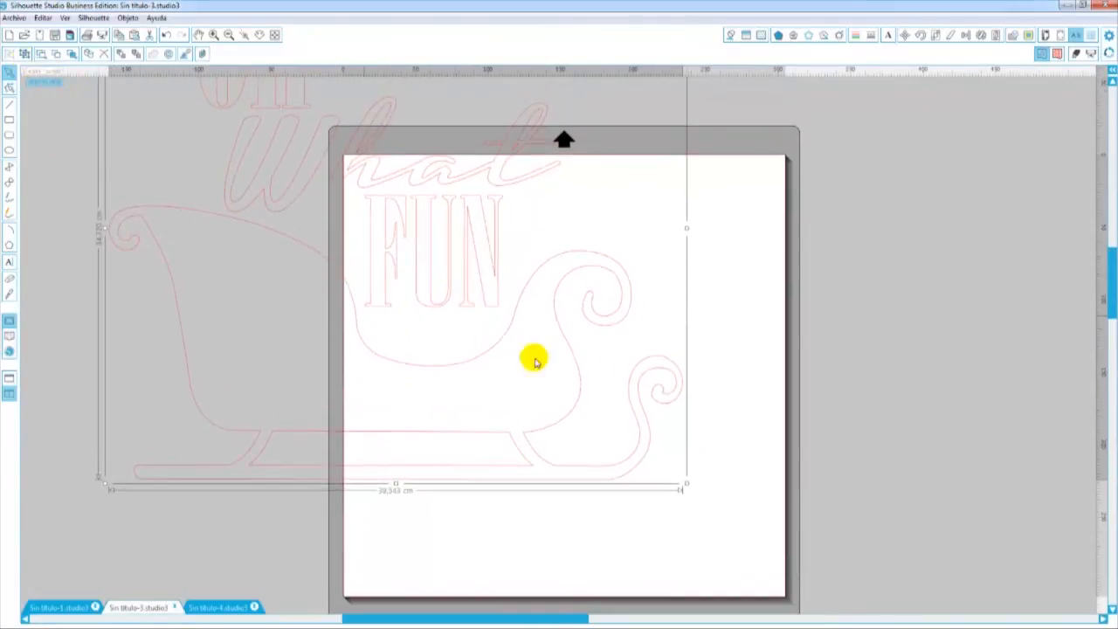
- Display the media layout beside the design view and move the sleigh design over the page
{"action": "left_click", "coordinate": [1056, 54]}
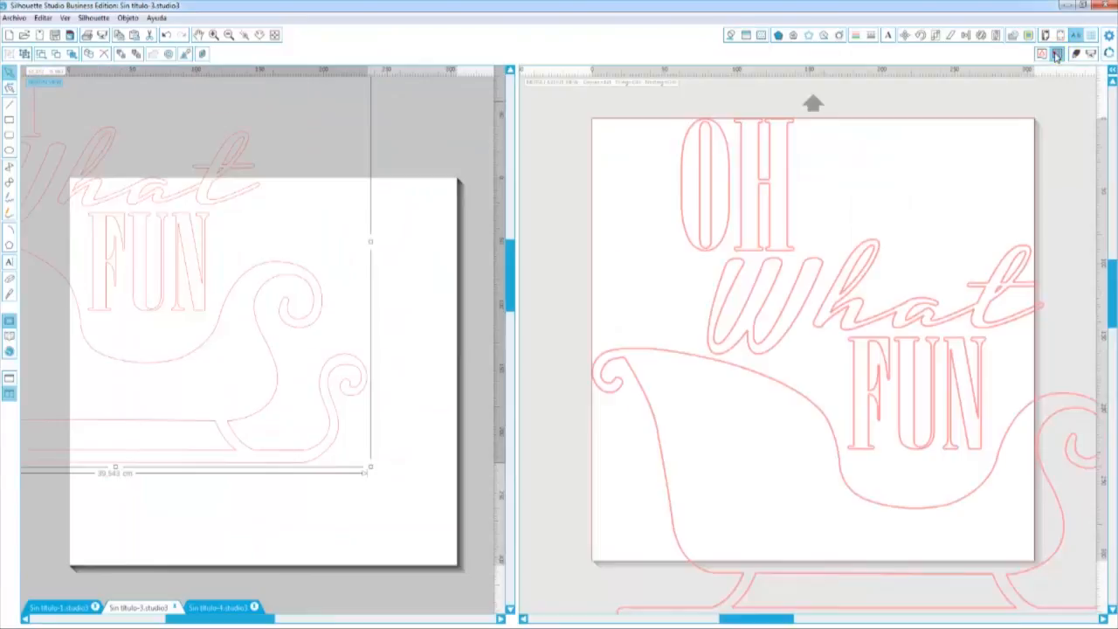
{"action": "left_click", "coordinate": [229, 35]}
{"action": "left_click", "coordinate": [229, 35]}
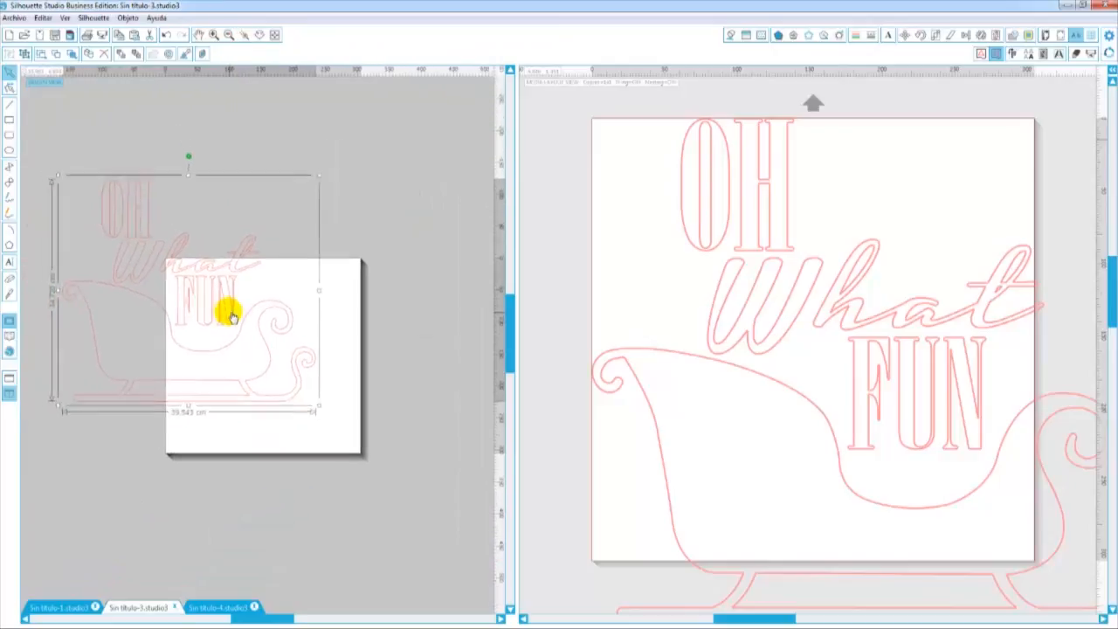
{"action": "left_click_drag", "start_coordinate": [231, 311], "coordinate": [312, 369]}
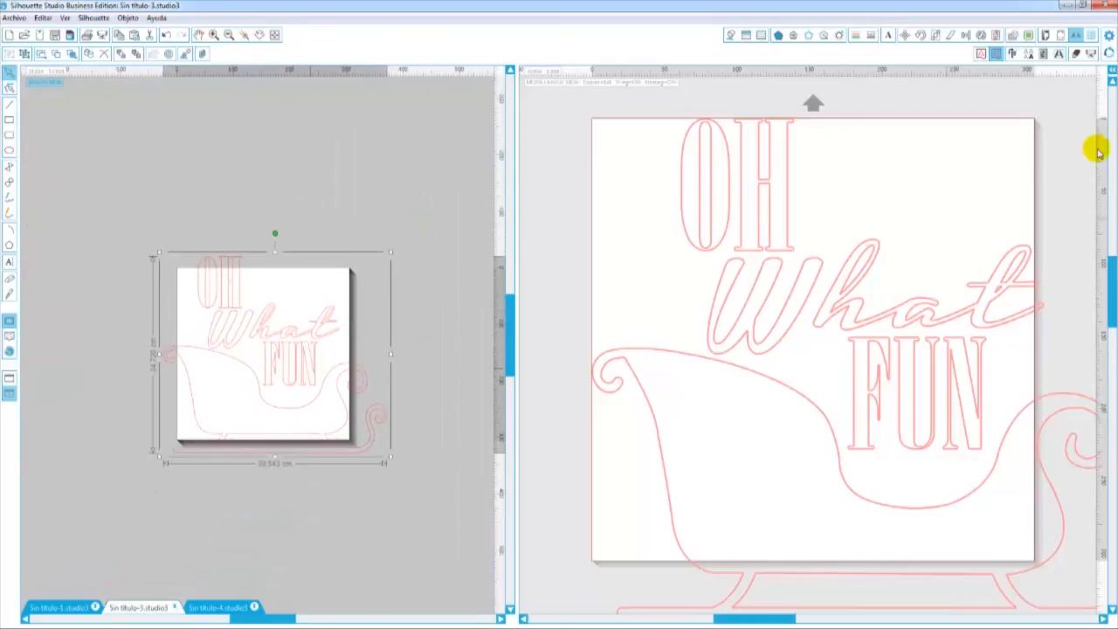
- Activate tiling for the sleigh design and show the Cameo 12 x 12" cutting mat in the media layout
{"action": "left_click", "coordinate": [1059, 53]}
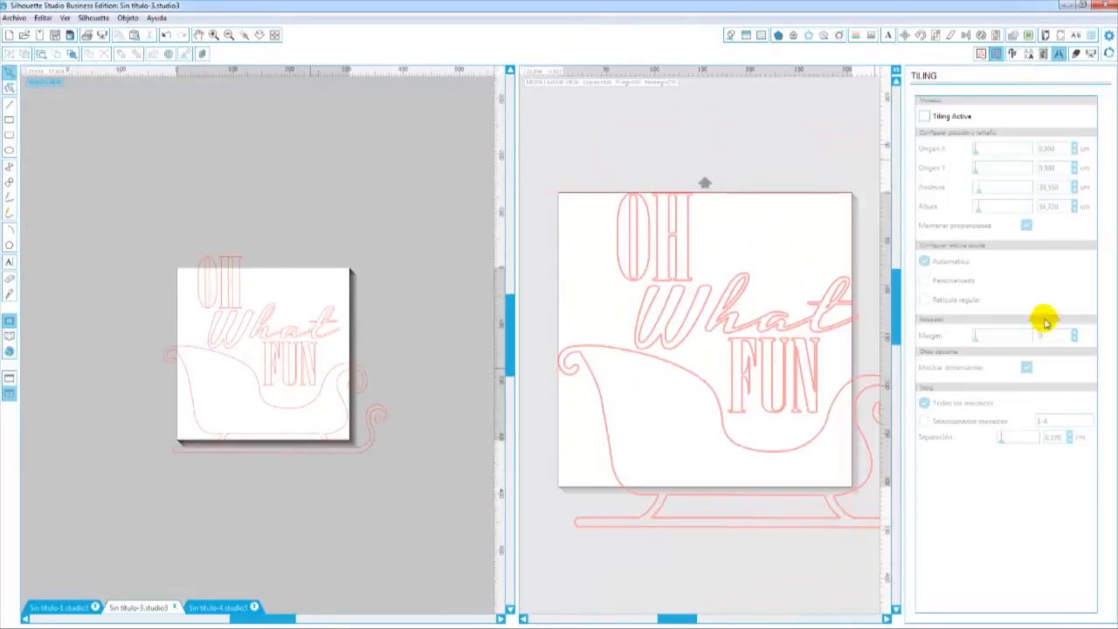
{"action": "left_click", "coordinate": [924, 117]}
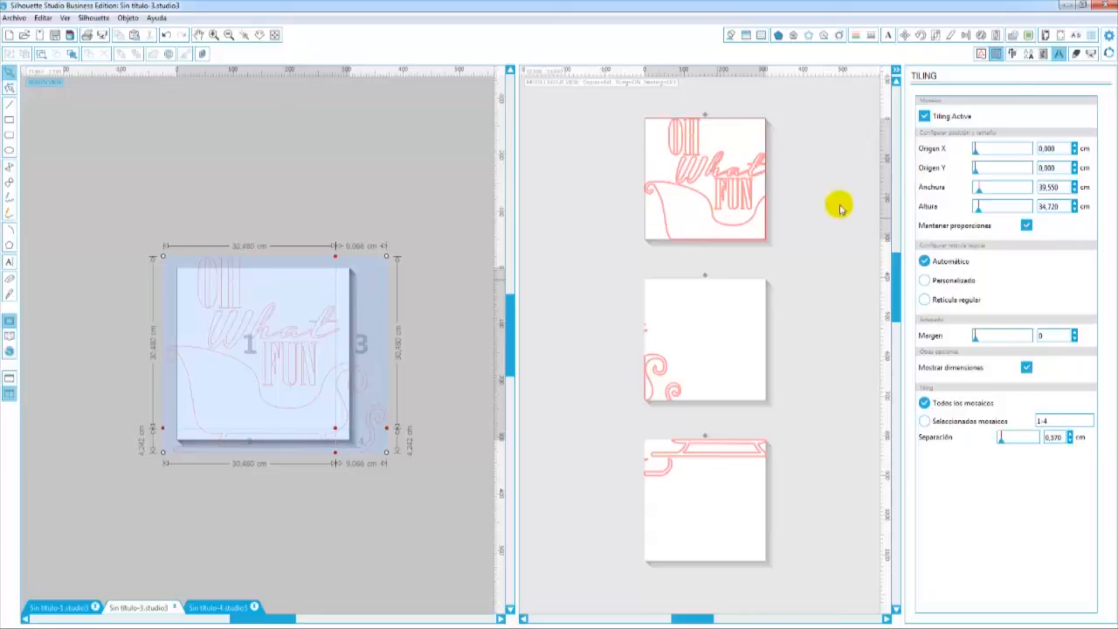
{"action": "left_click", "coordinate": [1013, 54]}
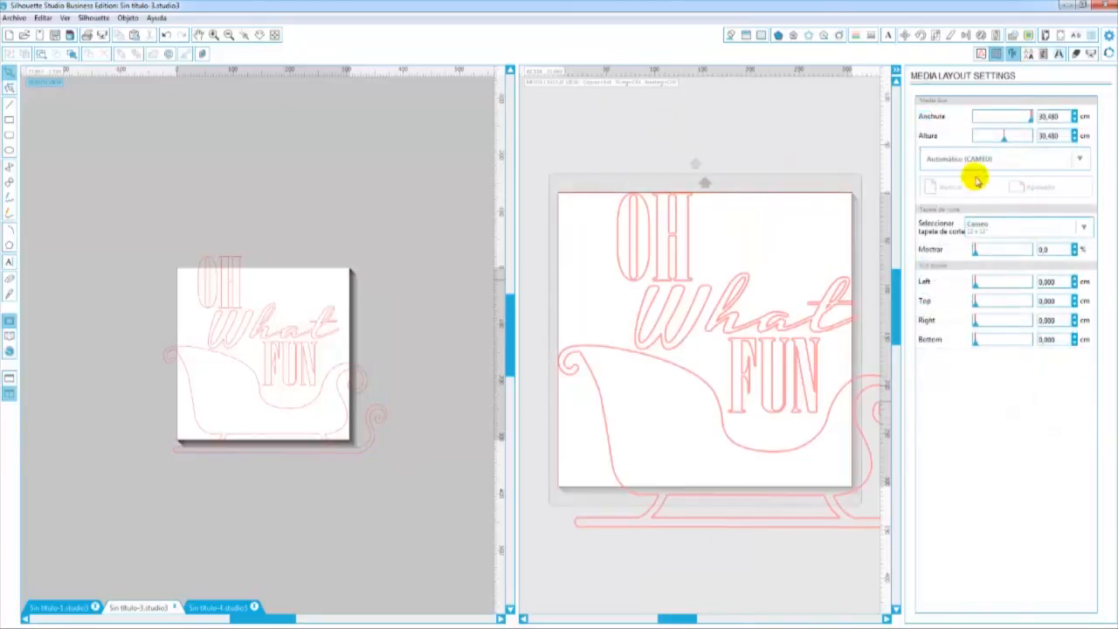
{"action": "left_click", "coordinate": [1058, 54]}
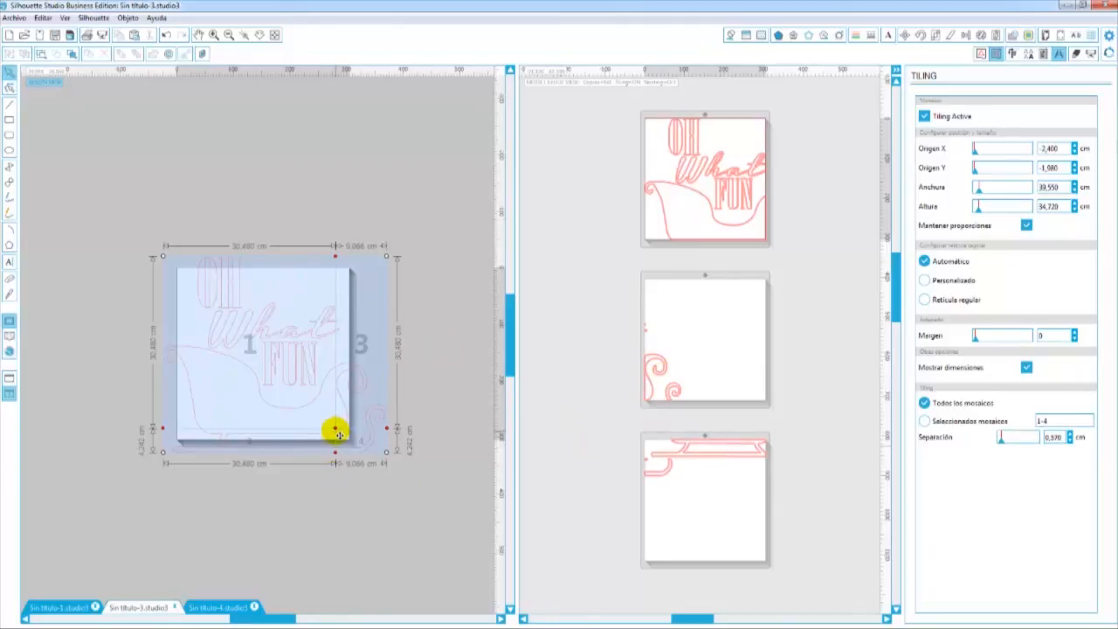
- Adjust the sleigh's tiling grid to about 39.8 x 34.5 cm, with its four tiles in columns about 15.5 and 24.3 cm wide
{"action": "left_click_drag", "start_coordinate": [336, 429], "coordinate": [262, 344]}
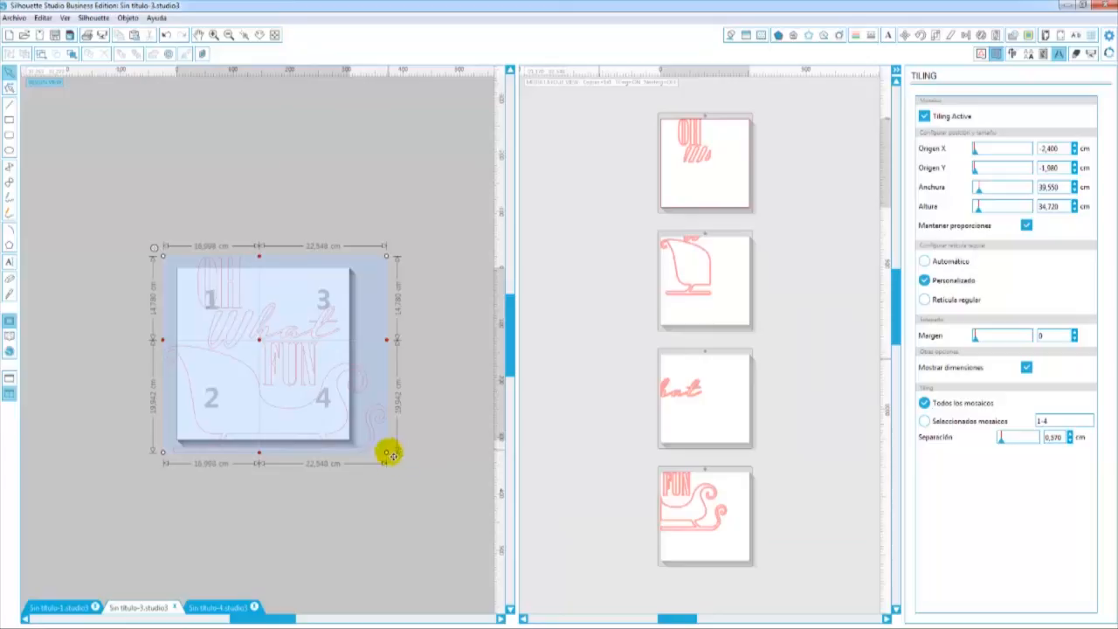
{"action": "left_click_drag", "start_coordinate": [389, 454], "coordinate": [386, 451]}
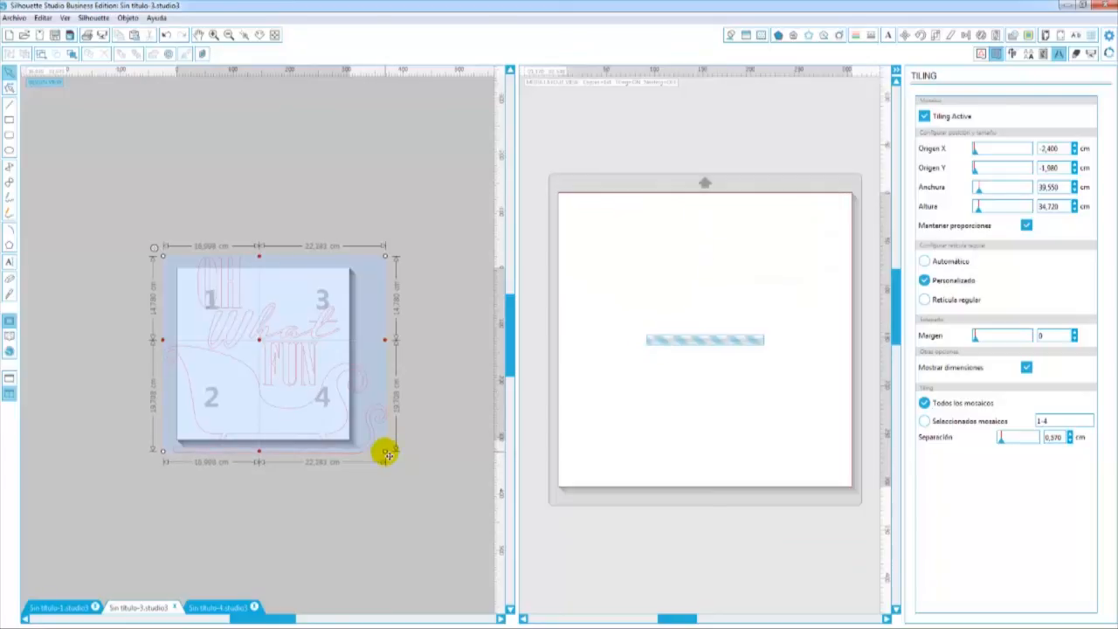
{"action": "left_click_drag", "start_coordinate": [150, 336], "coordinate": [160, 334]}
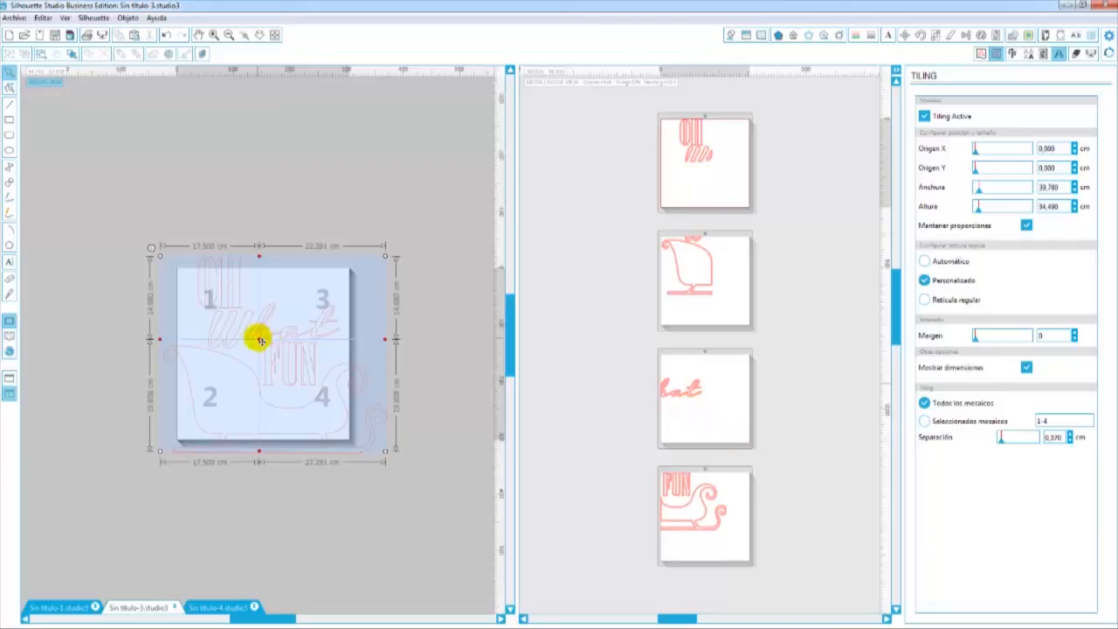
{"action": "left_click_drag", "start_coordinate": [259, 339], "coordinate": [248, 340]}
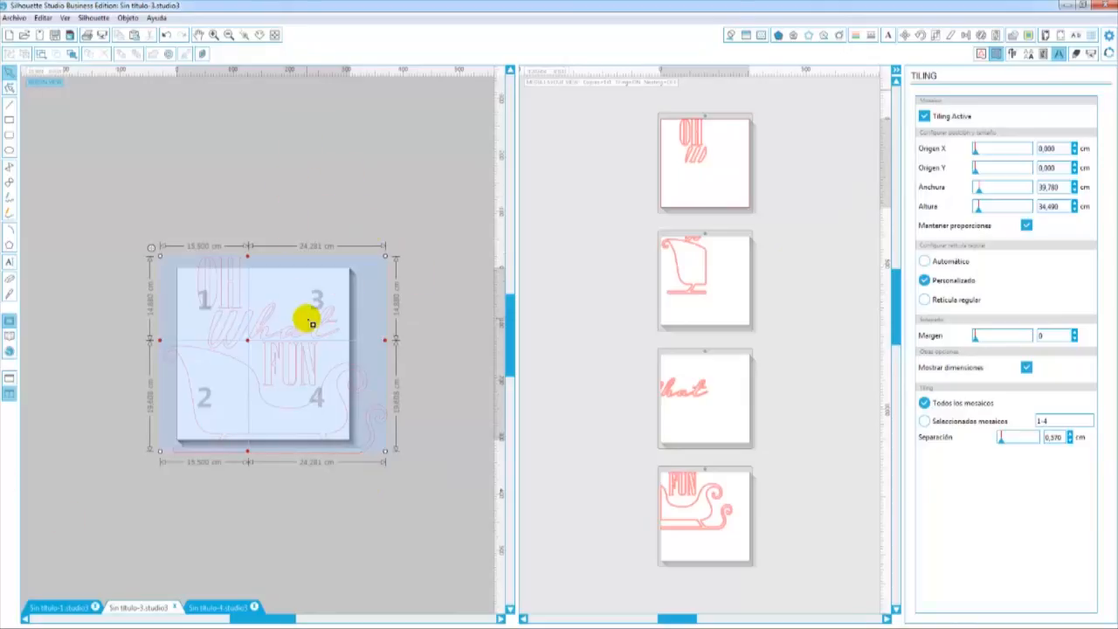
- Deactivate tiling for the sleigh design, move the design slightly upward on the page and deselect it
{"action": "left_click", "coordinate": [925, 115]}
{"action": "mouse_move", "coordinate": [218, 287]}
{"action": "left_mouse_down"}
{"action": "mouse_move", "coordinate": [239, 311]}
{"action": "mouse_move", "coordinate": [219, 242]}
{"action": "mouse_move", "coordinate": [224, 274]}
{"action": "left_mouse_up"}
{"action": "left_click", "coordinate": [231, 270]}
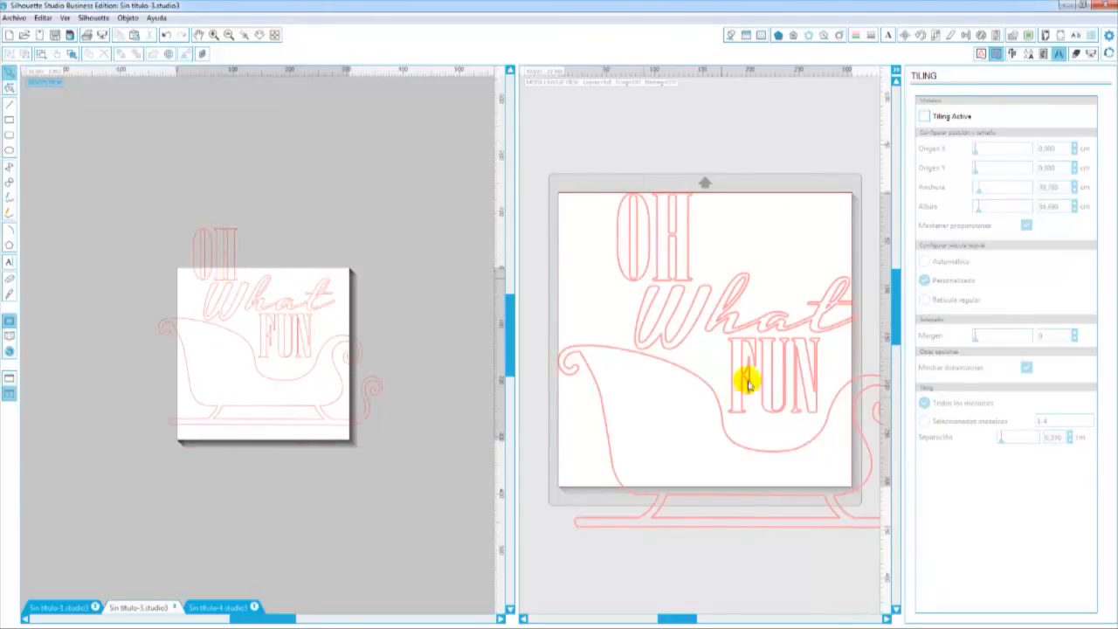